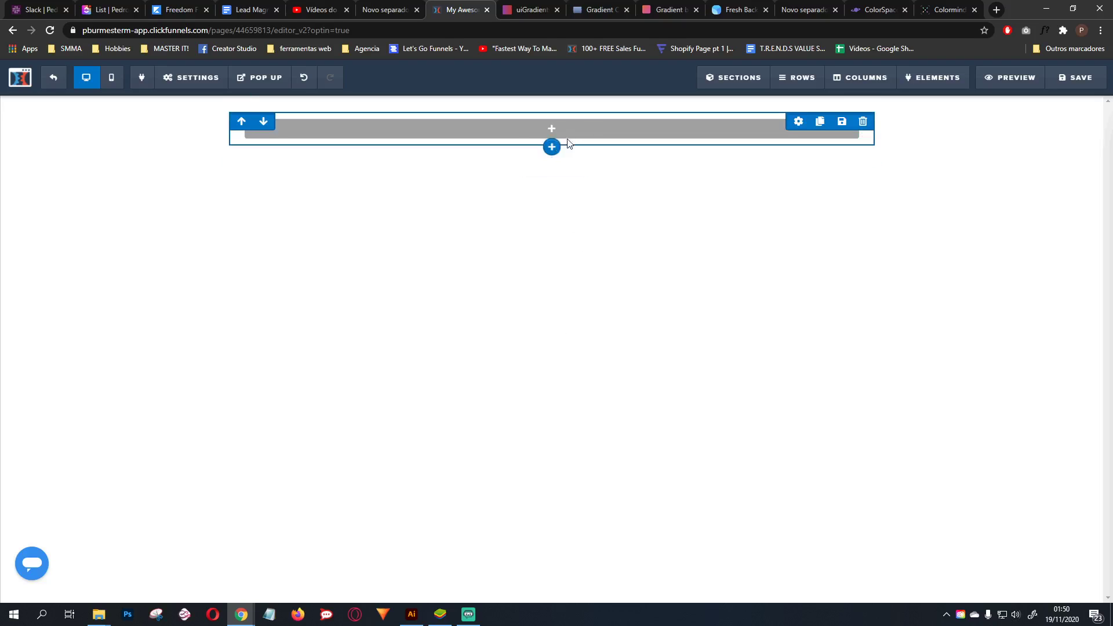
# Add a Button element to the empty row from the Elements panel
pyautogui.click(552, 144)
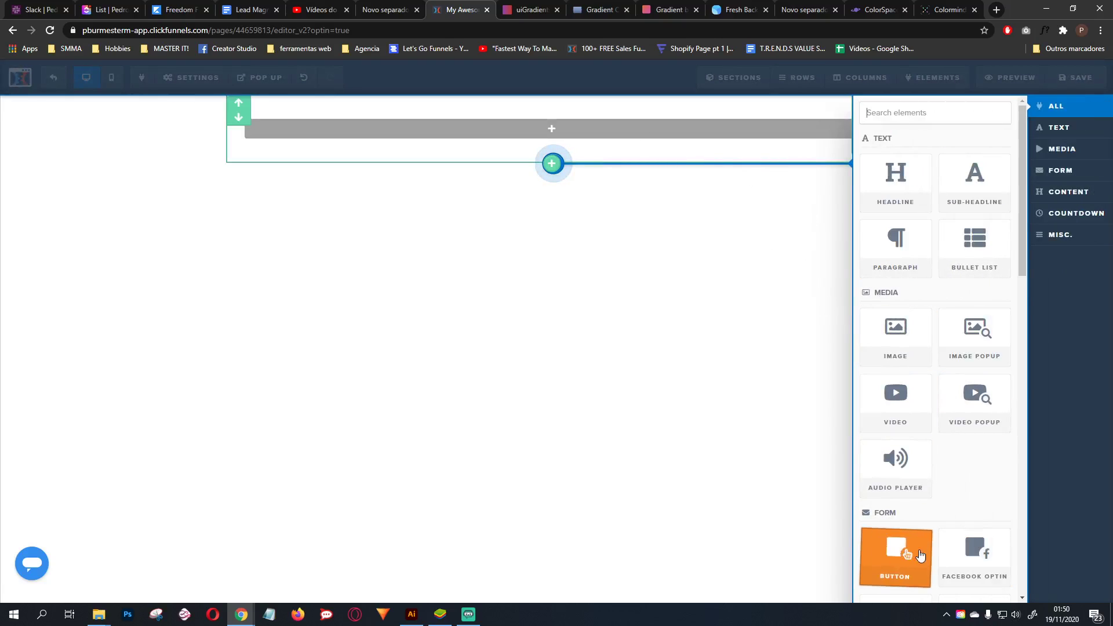
pyautogui.click(899, 557)
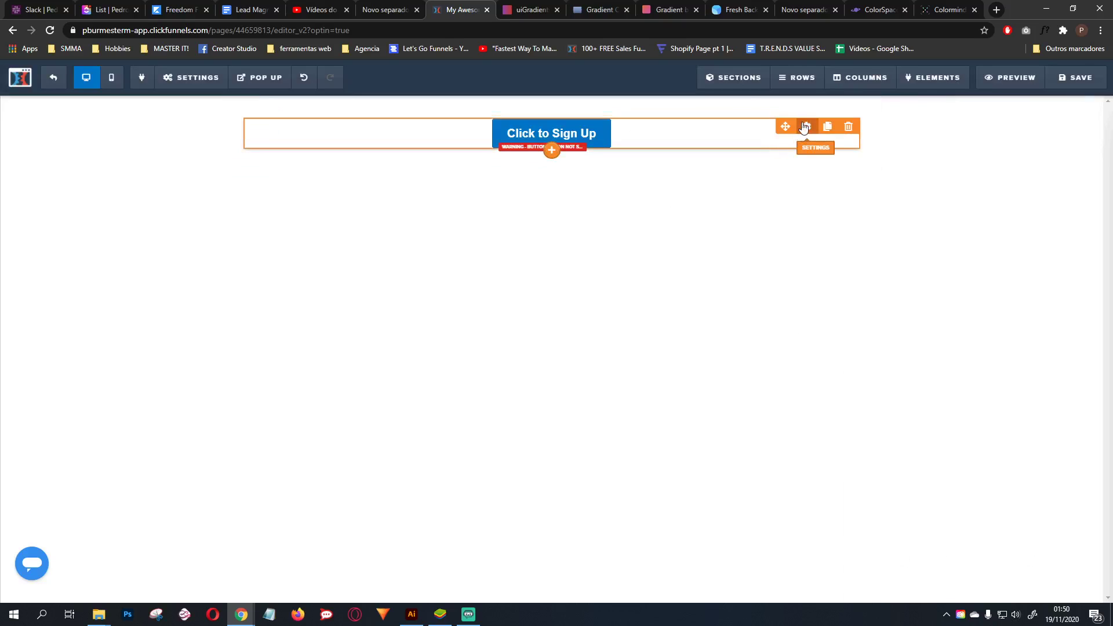
# Raise the Click to Sign Up button's font size from 20 to 72
pyautogui.click(803, 123)
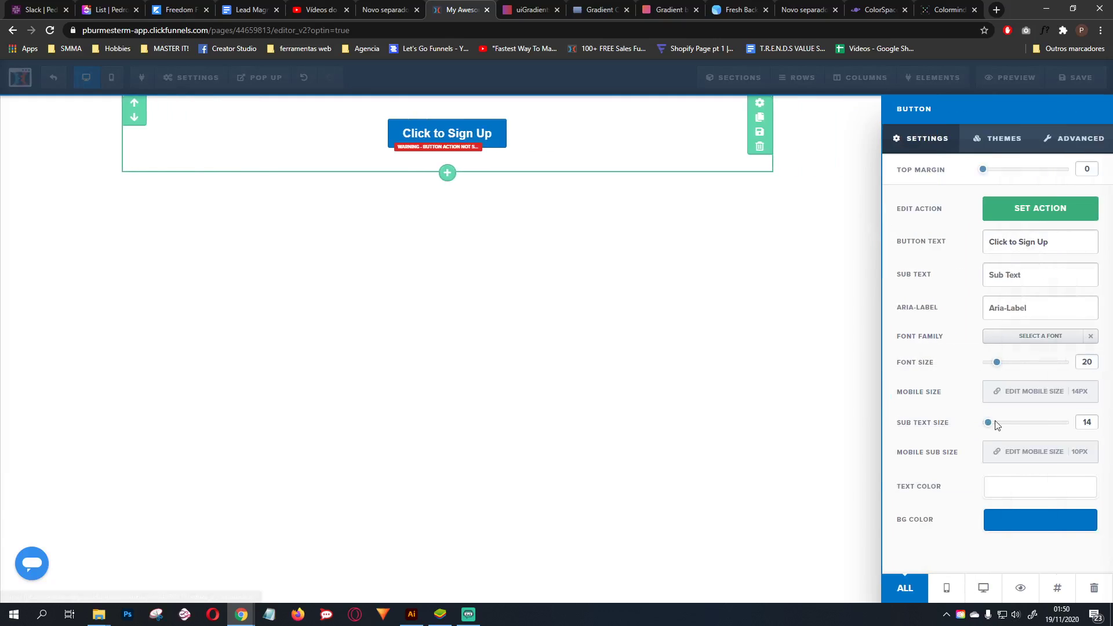
pyautogui.moveTo(997, 363); pyautogui.dragTo(1068, 362)
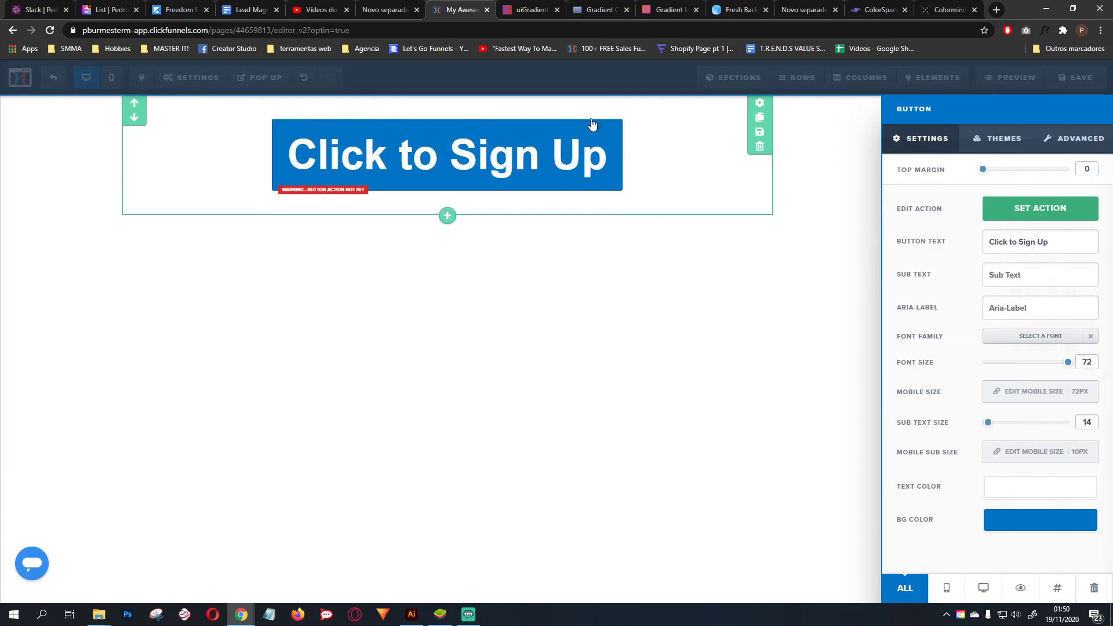
pyautogui.click(488, 319)
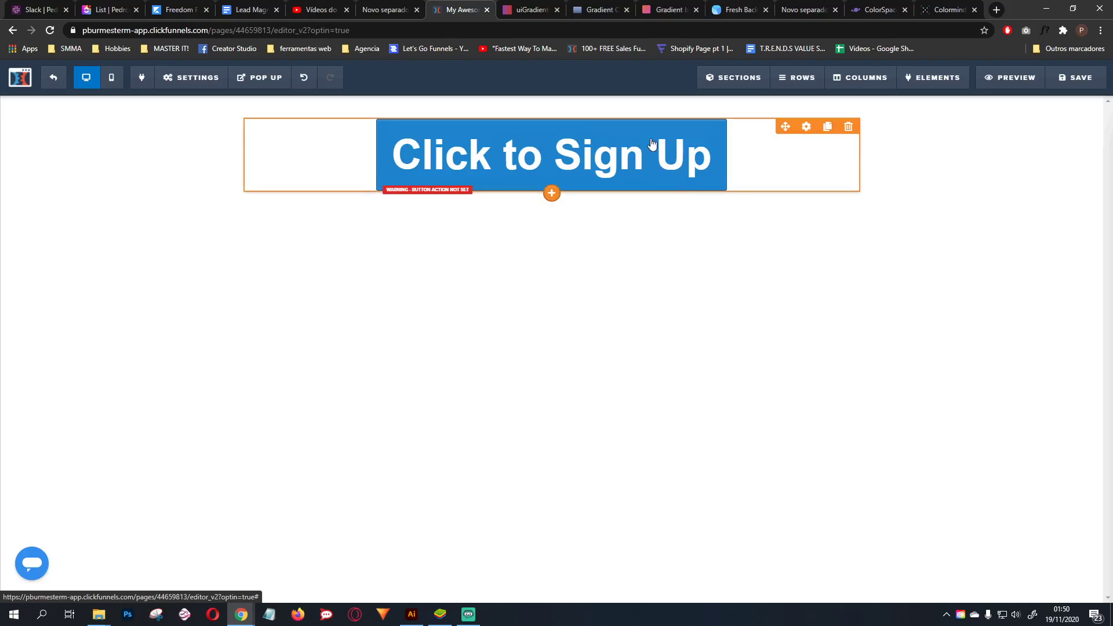
# In the page's Custom CSS, type the rule .elButton{ with a blank line before its closing brace
pyautogui.click(191, 77)
pyautogui.click(199, 172)
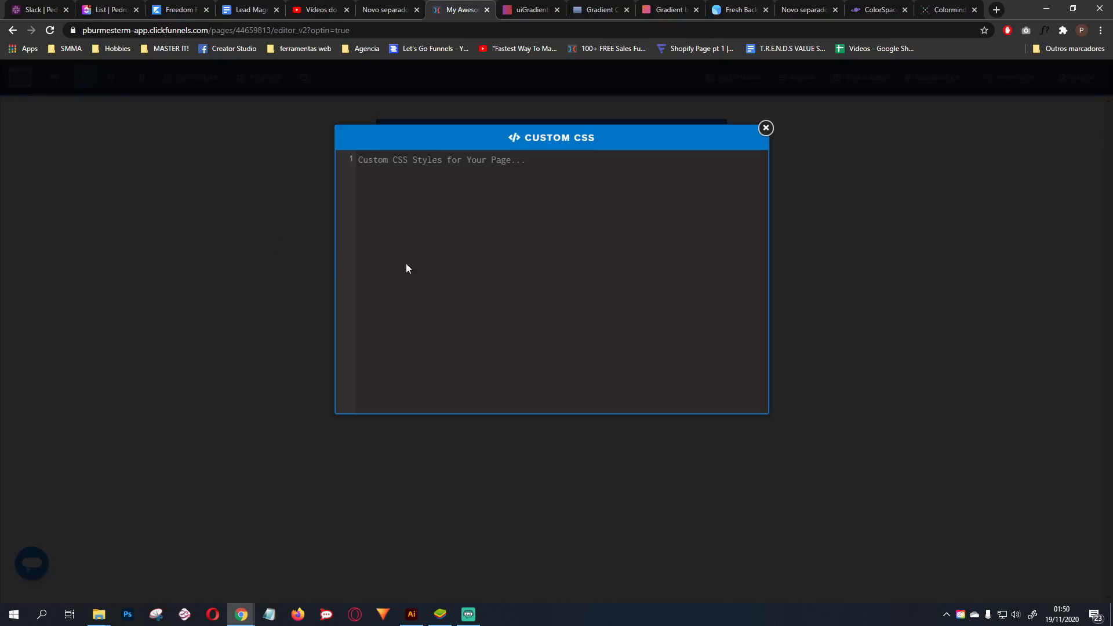
pyautogui.write('.elButton{')
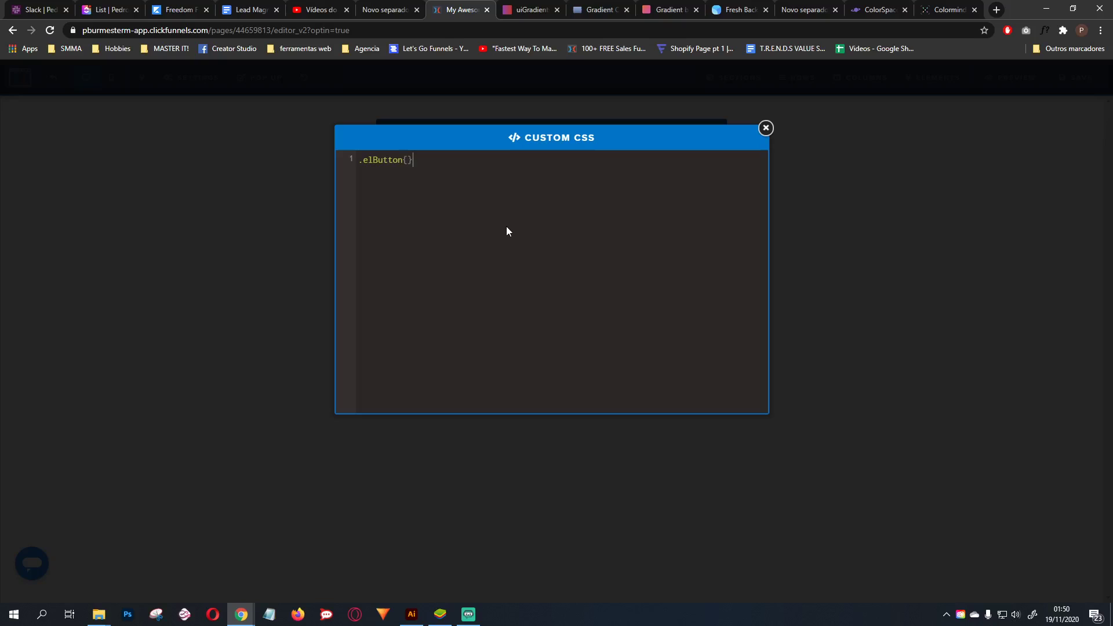
pyautogui.press('Return')
pyautogui.press('Return')
# Place the cursor on the empty line inside the .elButton rule
pyautogui.click(349, 158)
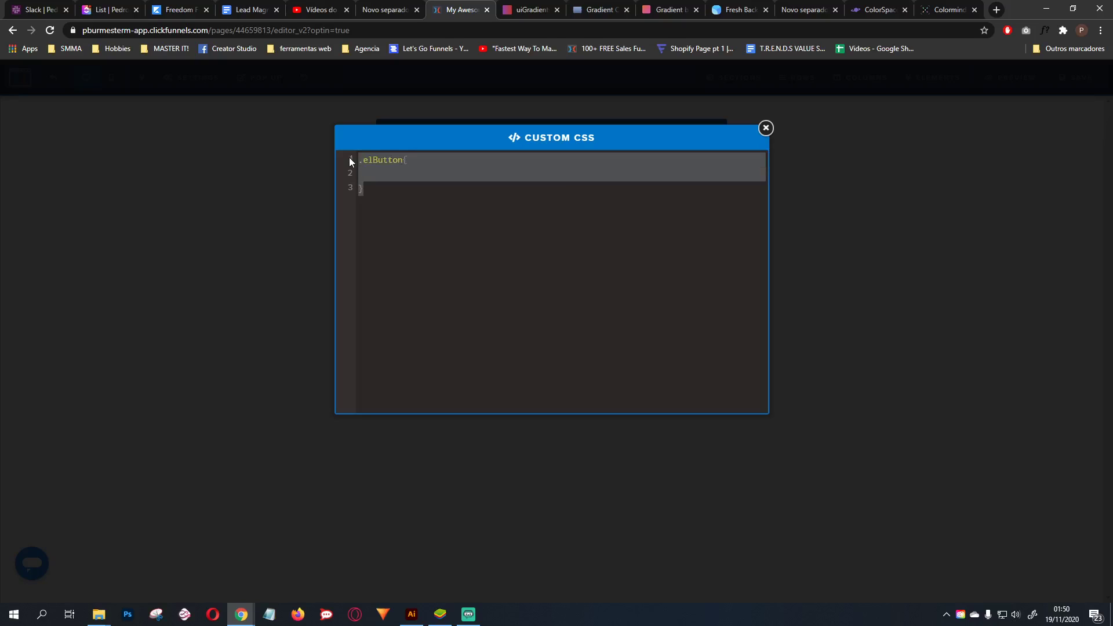
pyautogui.click(369, 174)
pyautogui.click(342, 157)
pyautogui.click(369, 171)
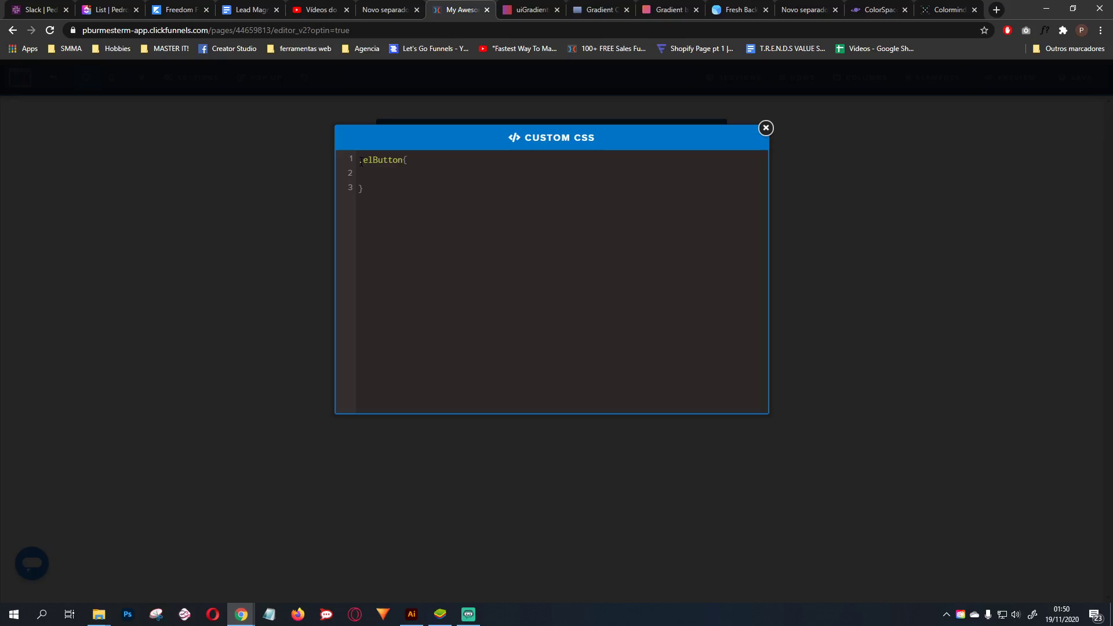
pyautogui.hotkey('ctrl', 'a')
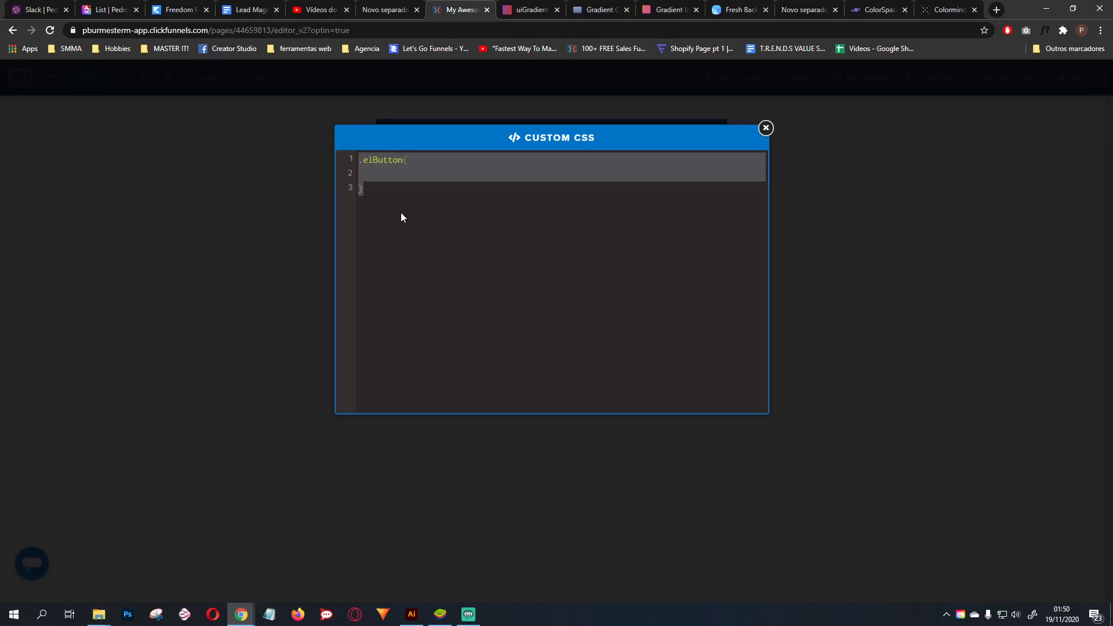
pyautogui.click(386, 183)
pyautogui.moveTo(360, 162); pyautogui.dragTo(416, 180)
pyautogui.click(373, 173)
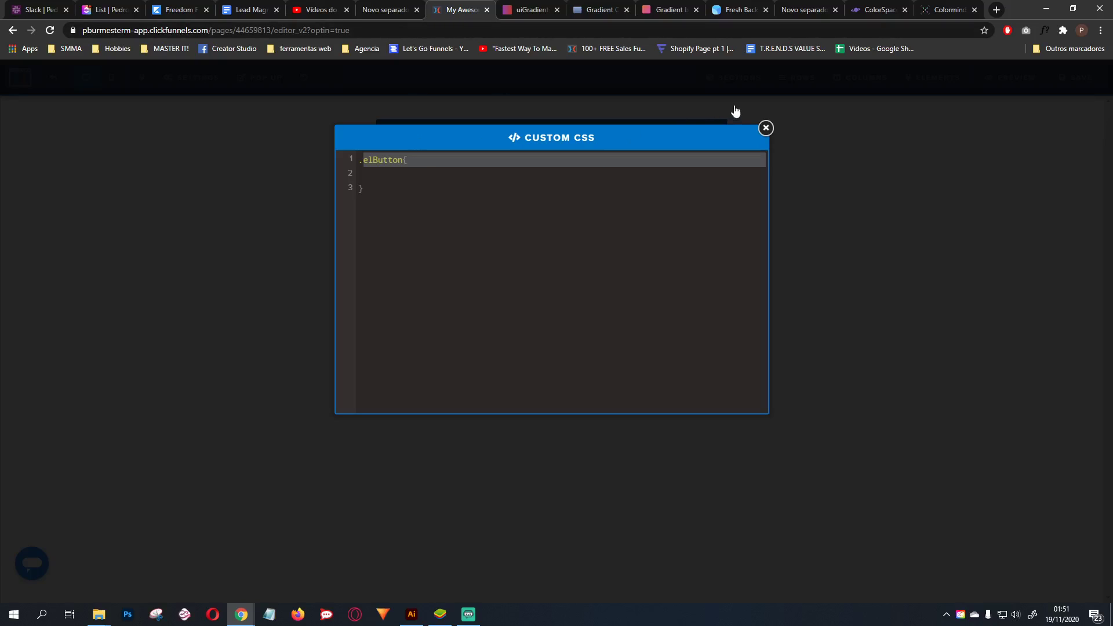
pyautogui.click(392, 178)
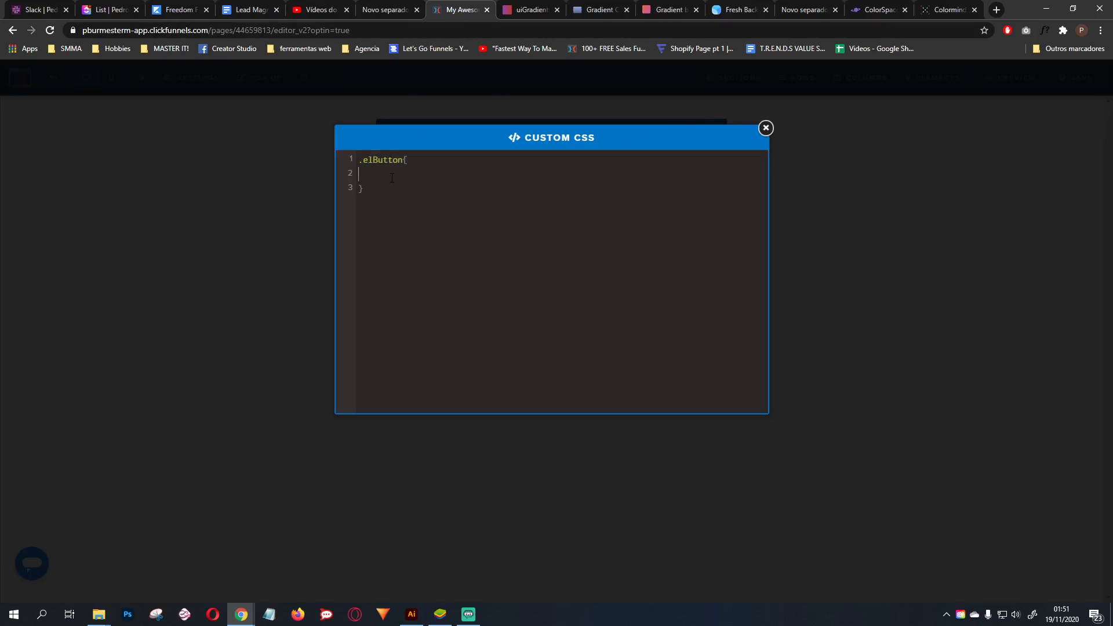
# Search Google for 'css gradient codes' and browse the second page of results
pyautogui.click(799, 12)
pyautogui.click(764, 27)
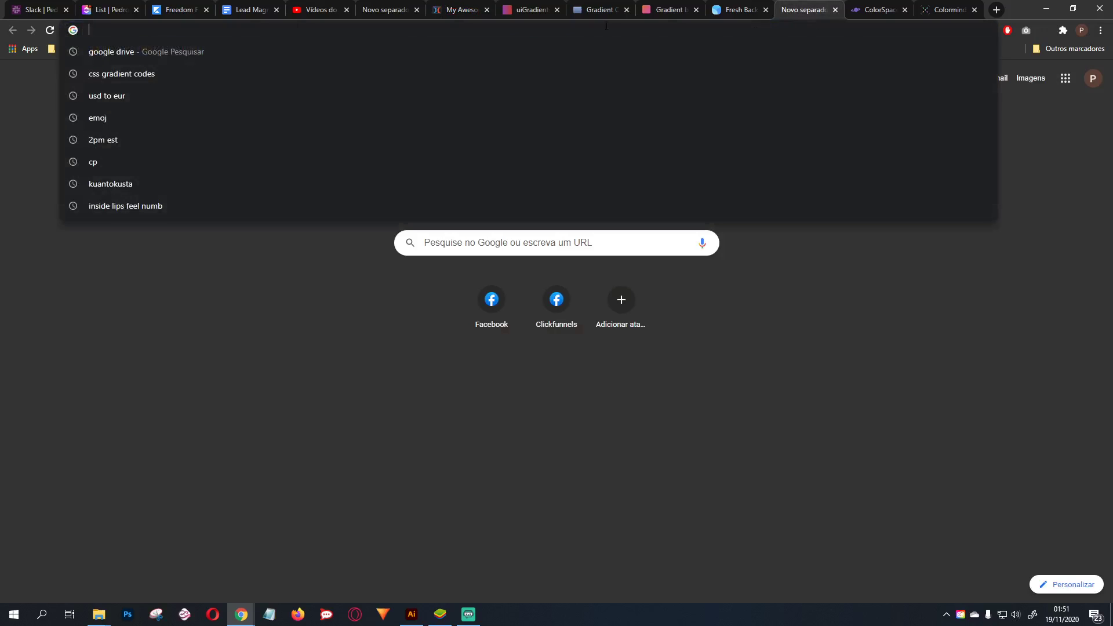
pyautogui.click(133, 74)
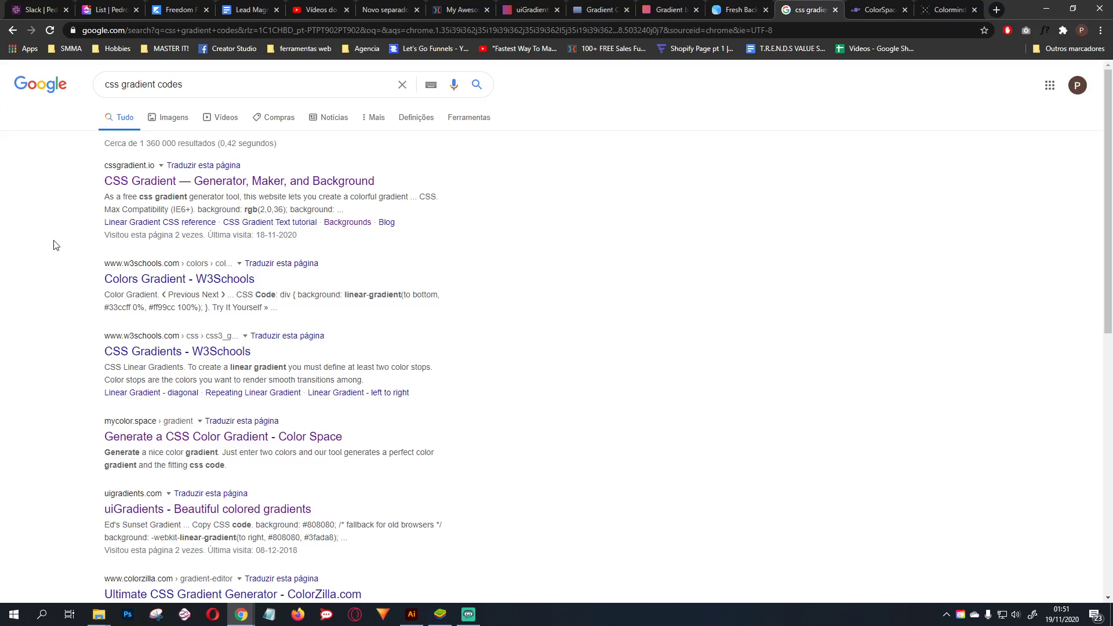
pyautogui.scroll(-10, 54, 245)
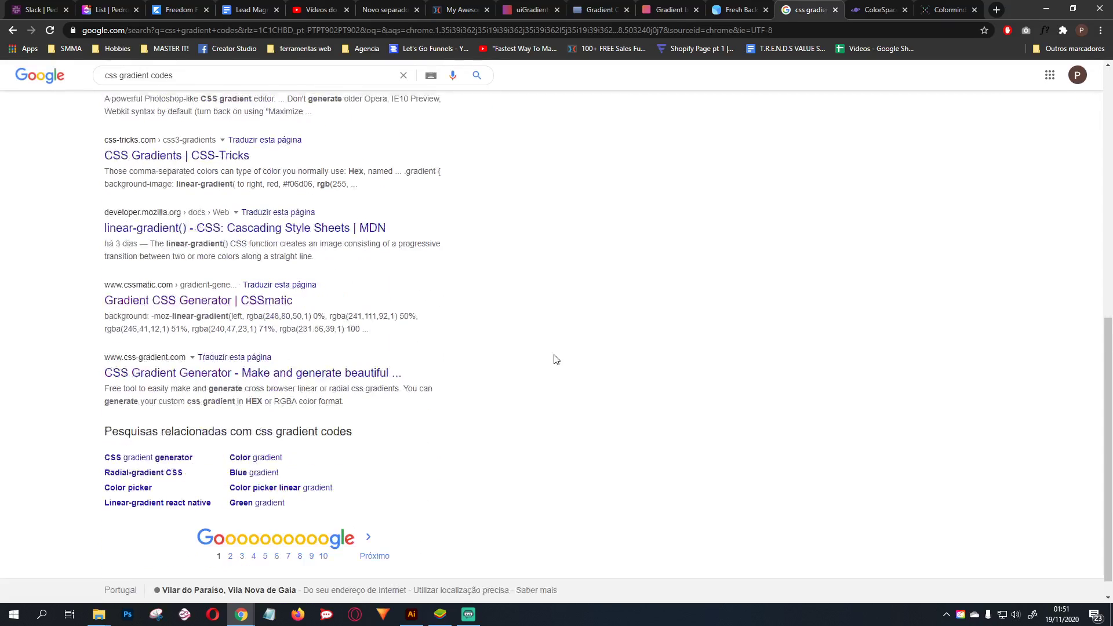
pyautogui.click(356, 521)
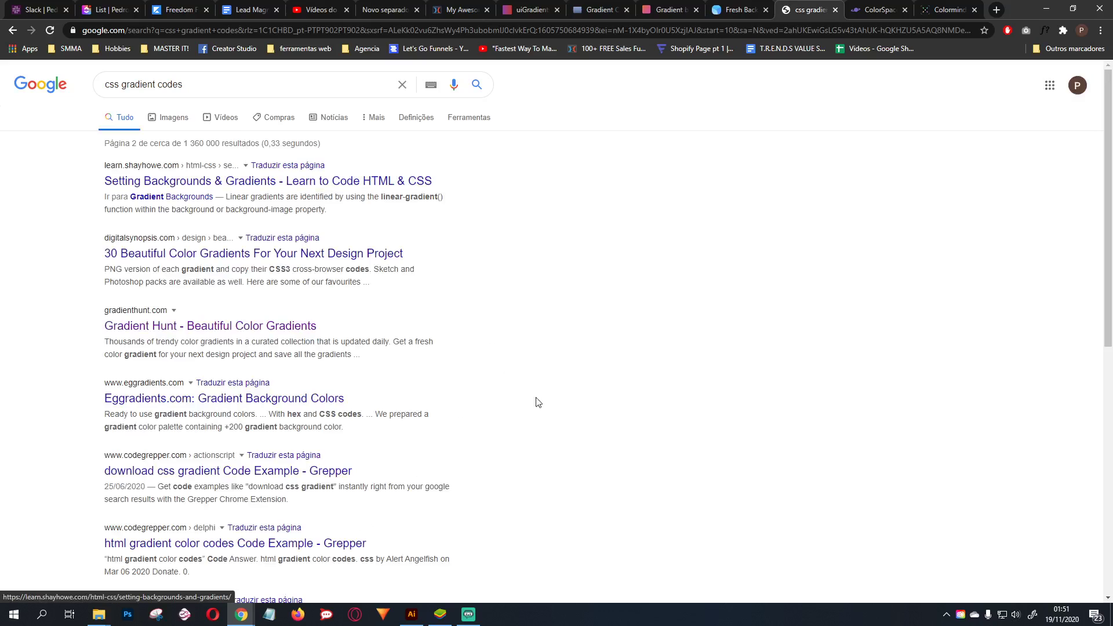
pyautogui.scroll(-2, 568, 391)
pyautogui.scroll(-1, 568, 391)
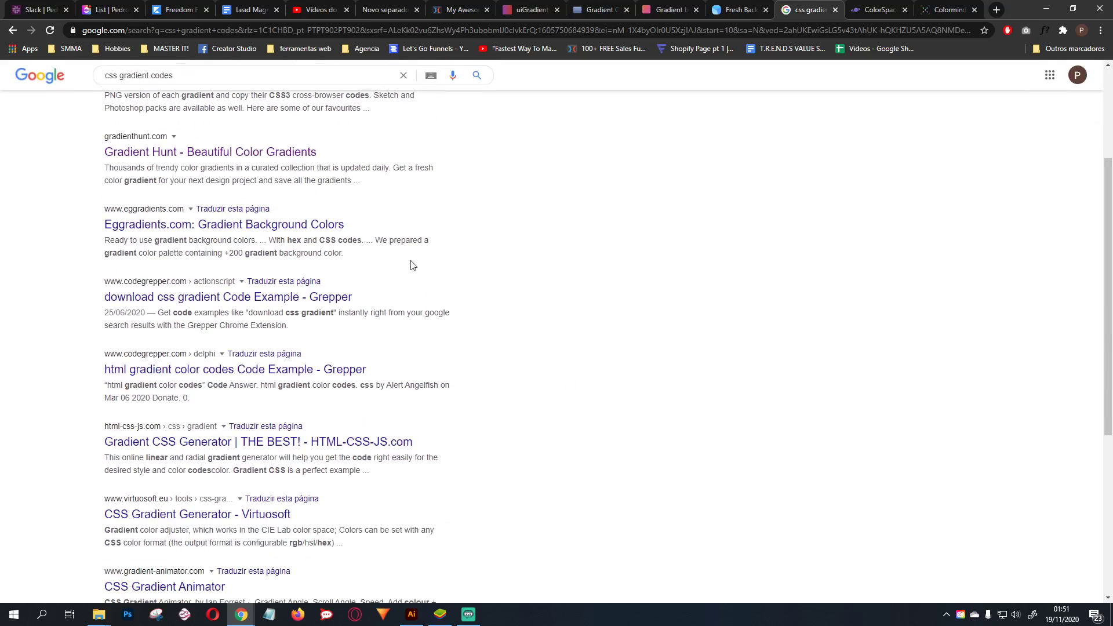
# Open Eggradients and copy the CSS of the Edison's broken bulb gradient
pyautogui.keyDown('ctrl'); pyautogui.click(290, 226); pyautogui.keyUp('ctrl')
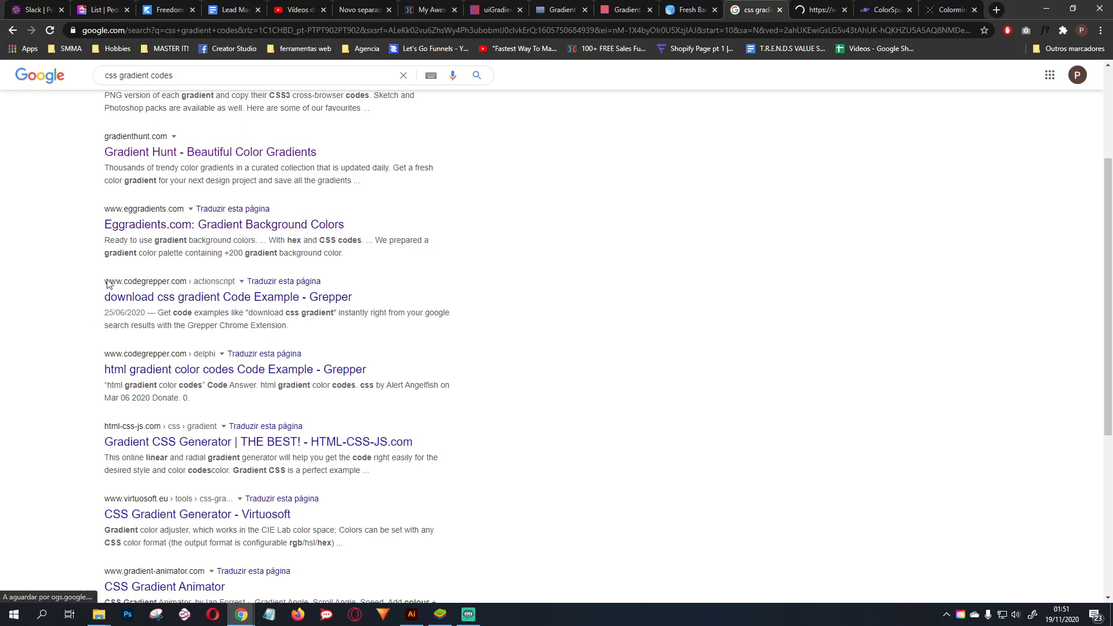
pyautogui.hotkey('ctrl', 'Tab')
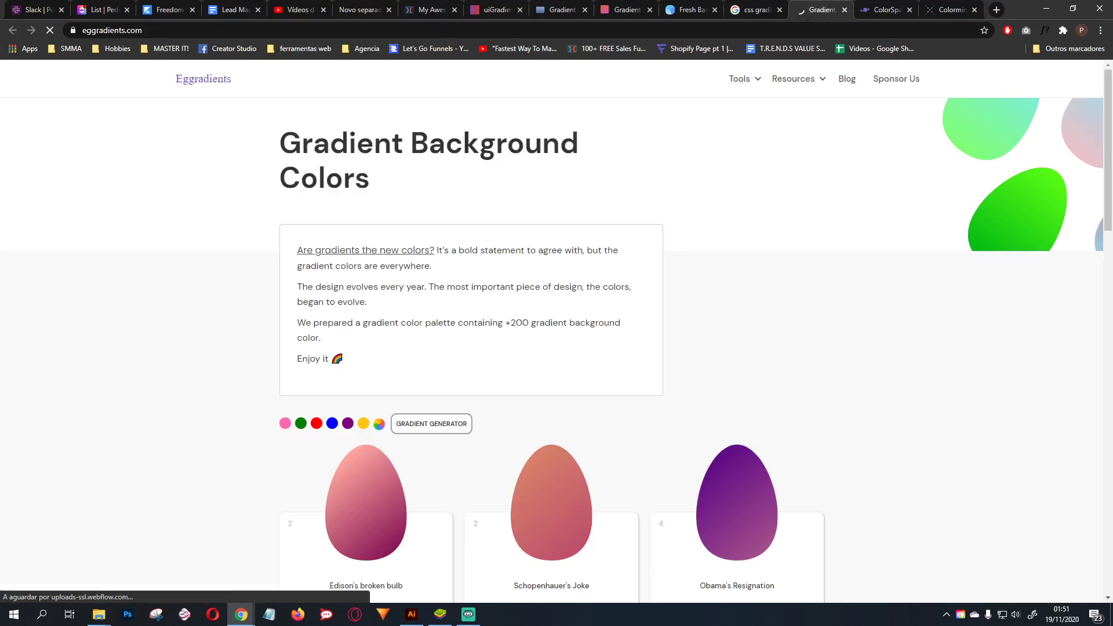
pyautogui.scroll(-3, 140, 363)
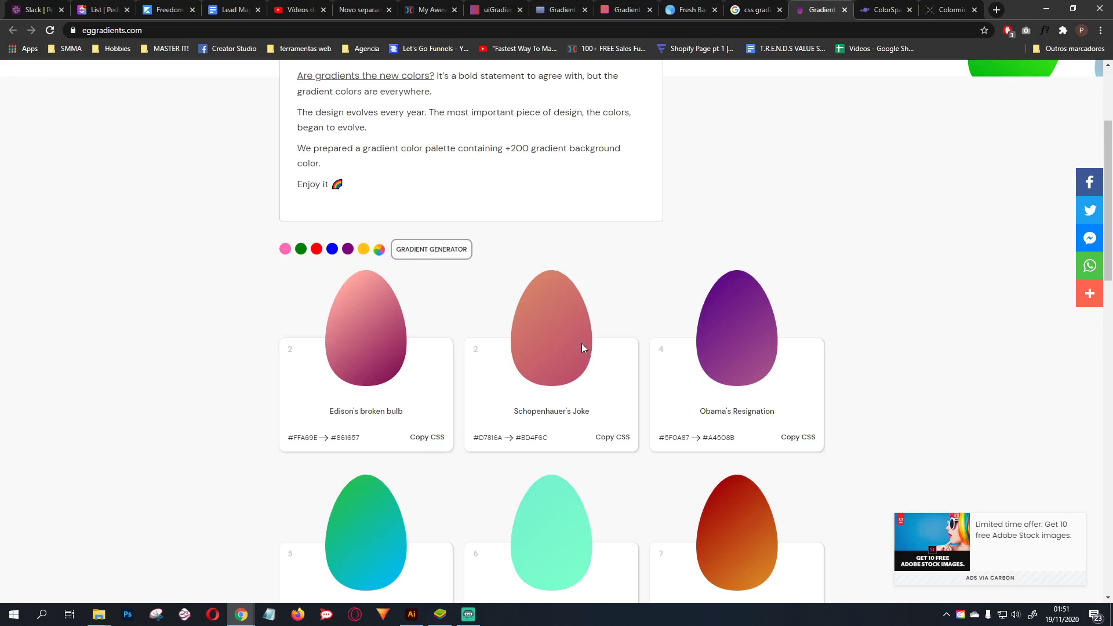
pyautogui.scroll(-6, 140, 406)
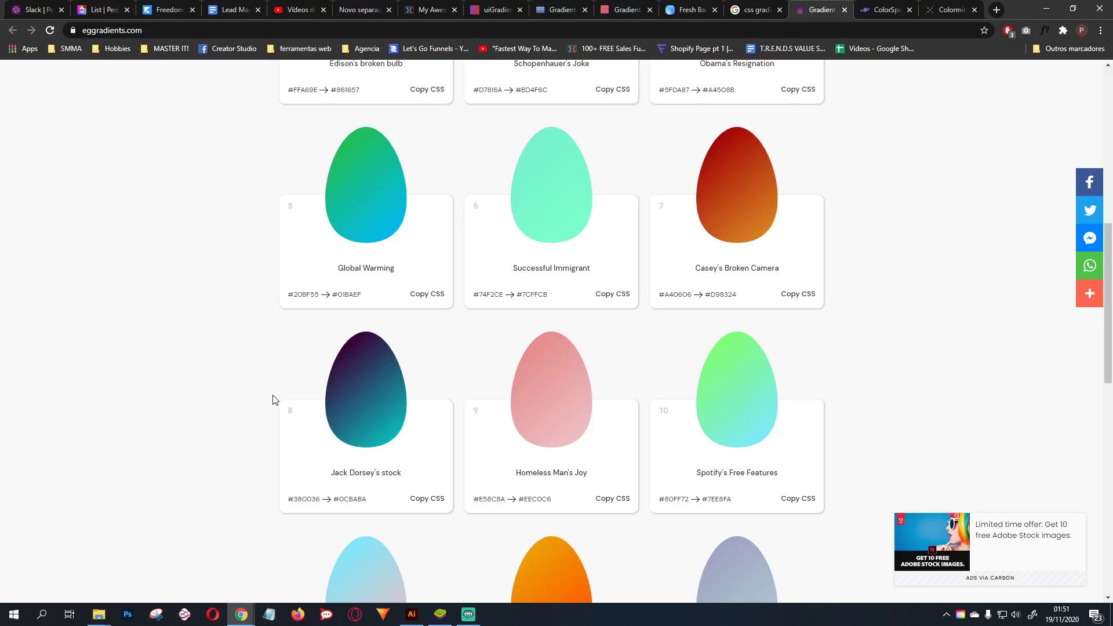
pyautogui.scroll(-3, 275, 400)
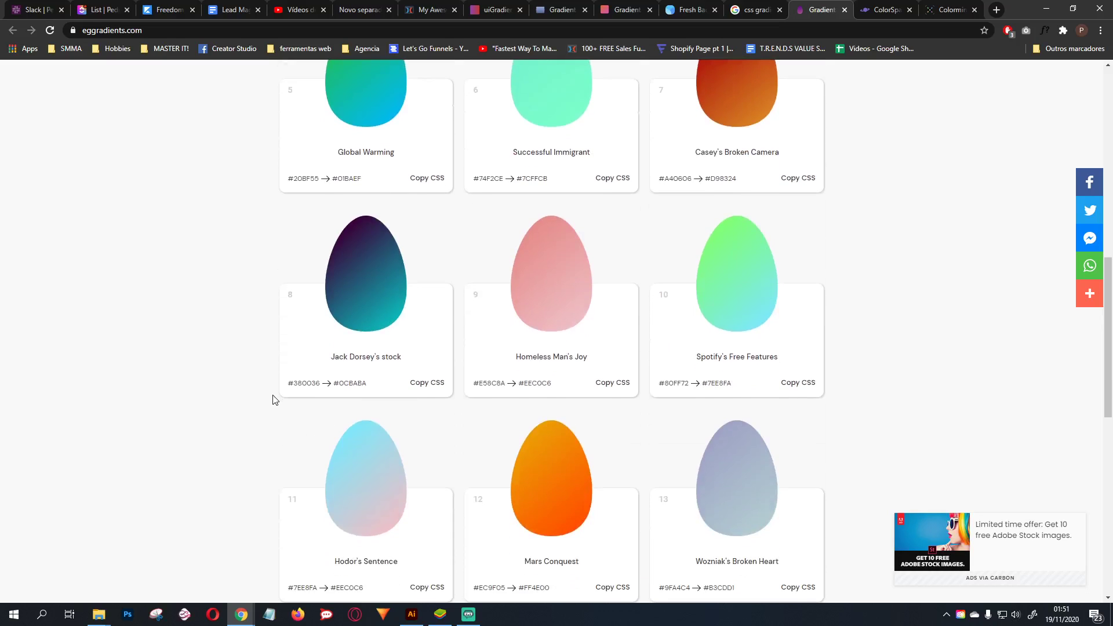
pyautogui.scroll(9, 283, 374)
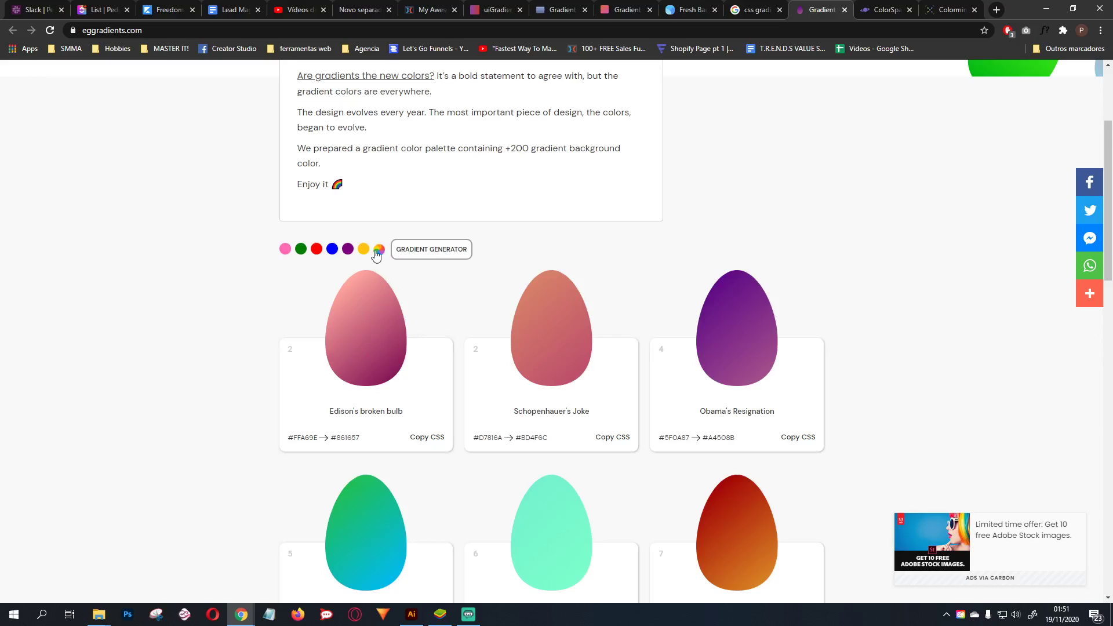
pyautogui.scroll(-2, 452, 390)
pyautogui.click(427, 323)
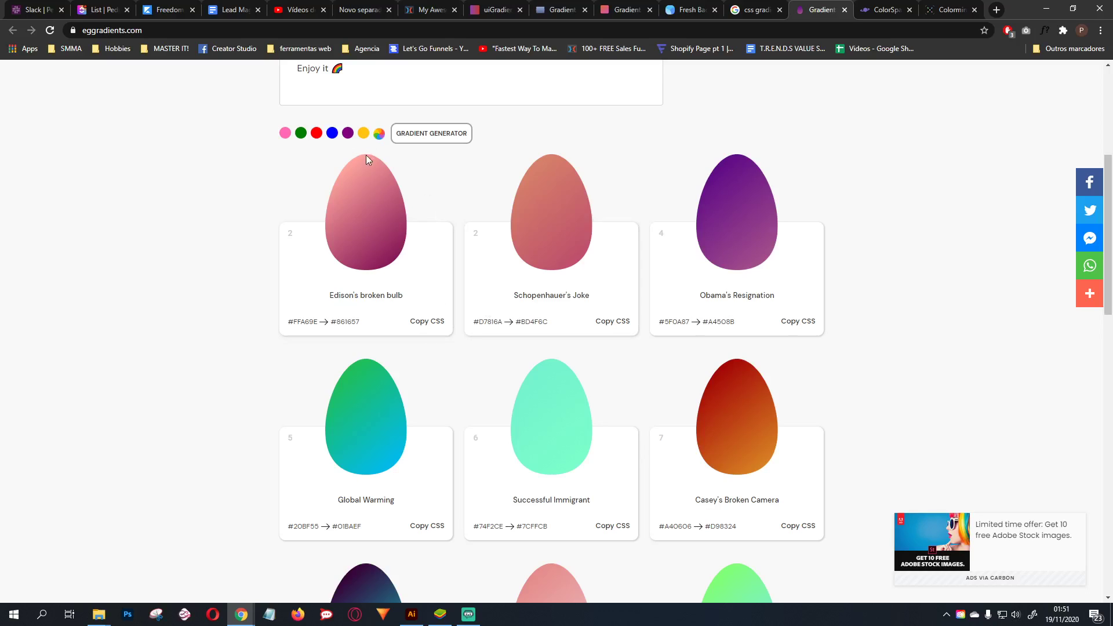
pyautogui.scroll(5, 216, 336)
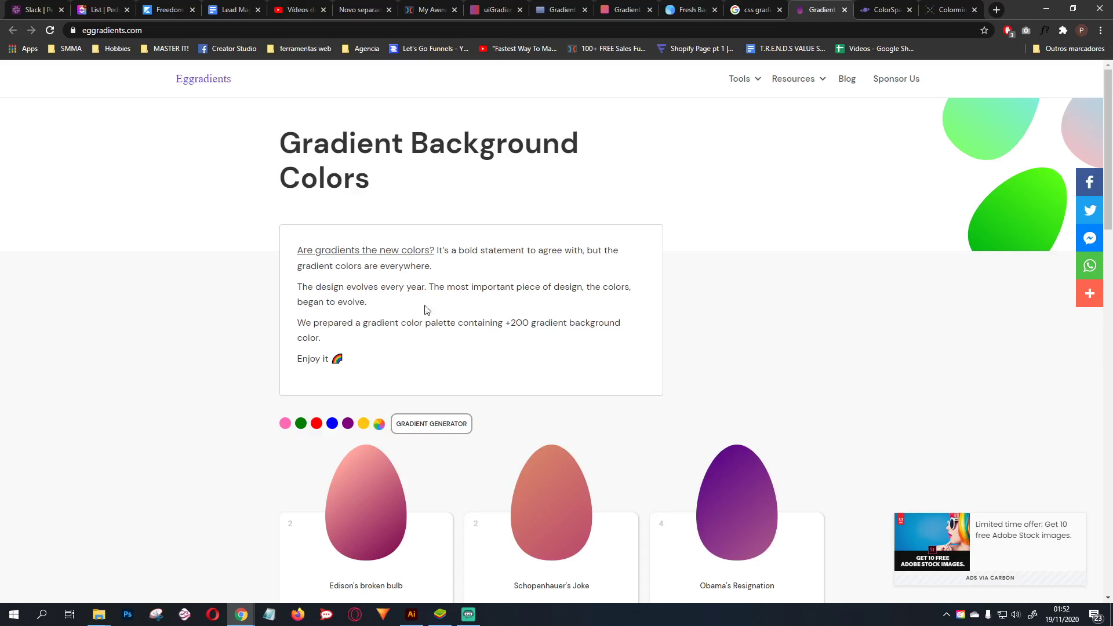
# On ColorSpace, generate palettes from base colour #845EC2 and select the #FF9671 code
pyautogui.click(886, 15)
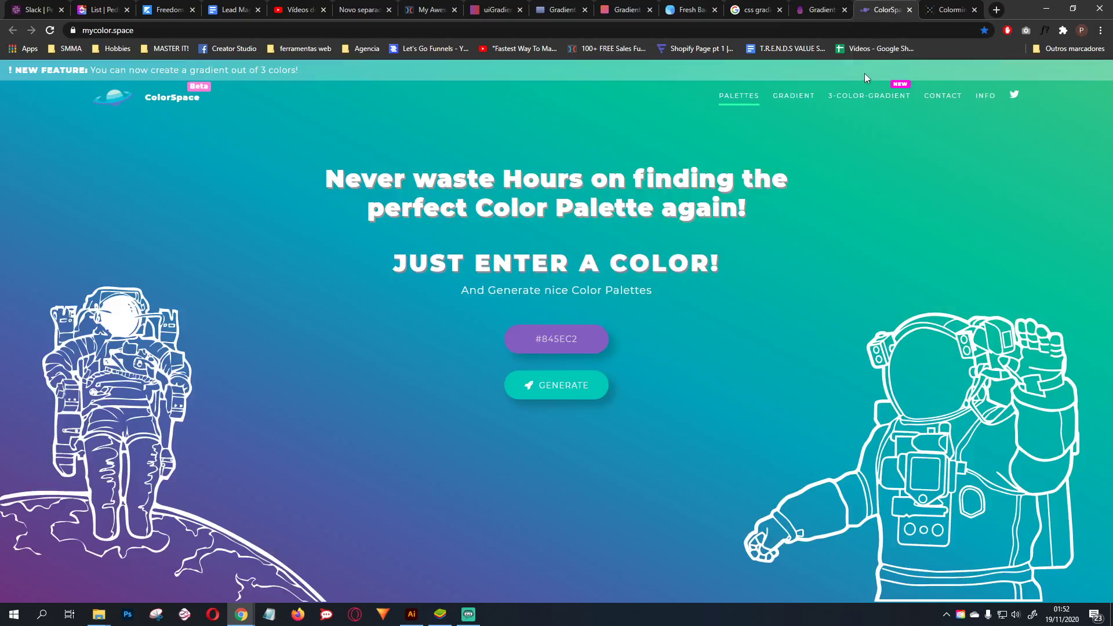
pyautogui.click(584, 340)
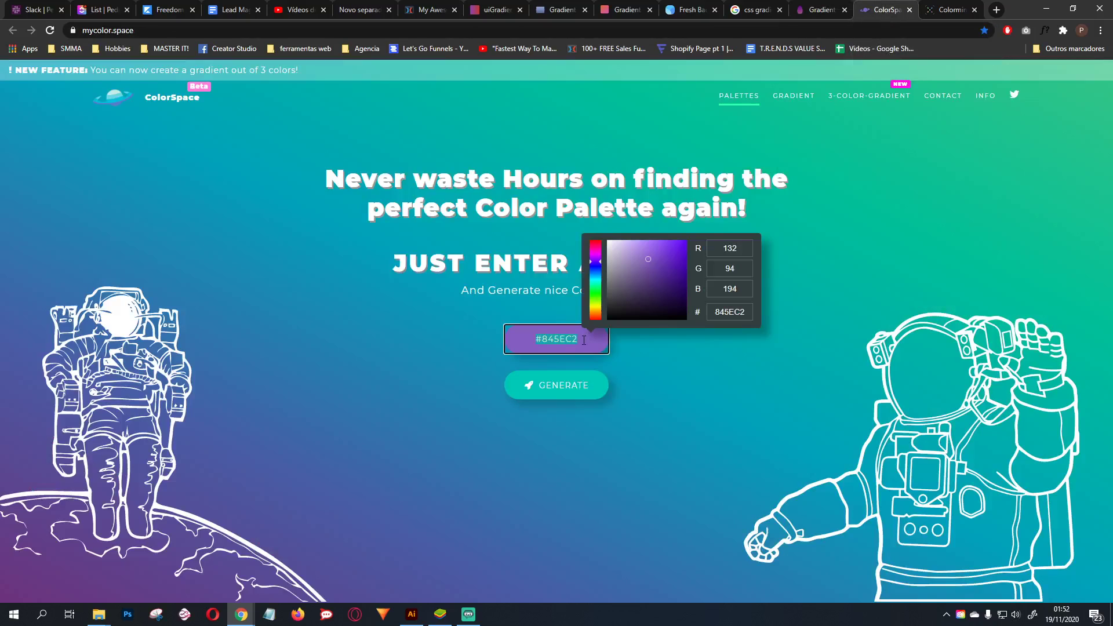
pyautogui.click(562, 394)
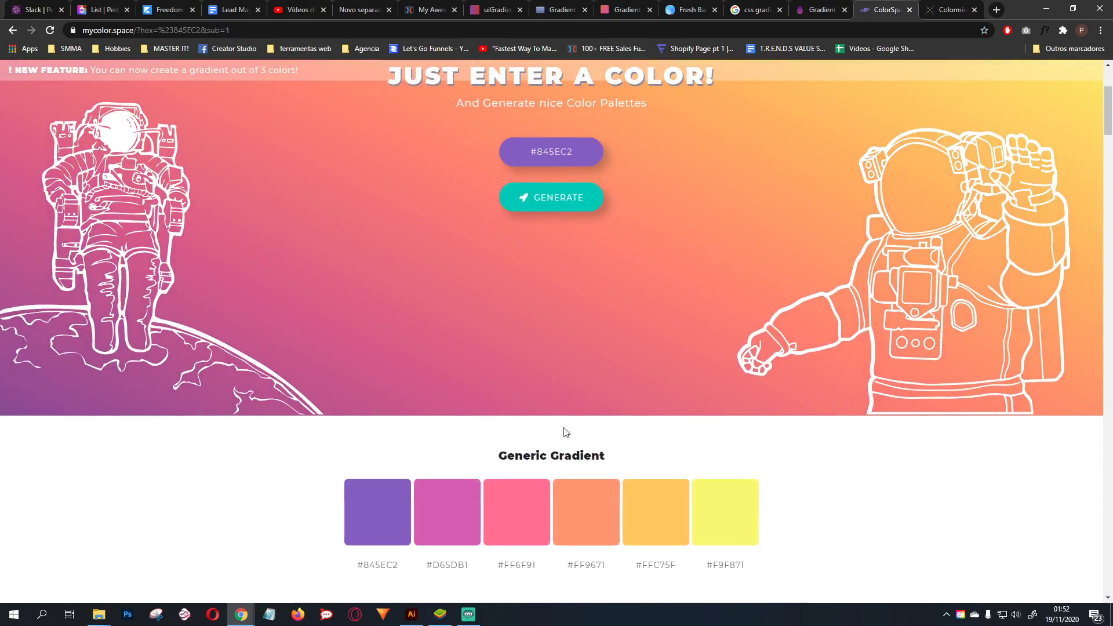
pyautogui.moveTo(495, 461); pyautogui.dragTo(628, 459)
pyautogui.click(370, 467)
pyautogui.click(574, 152)
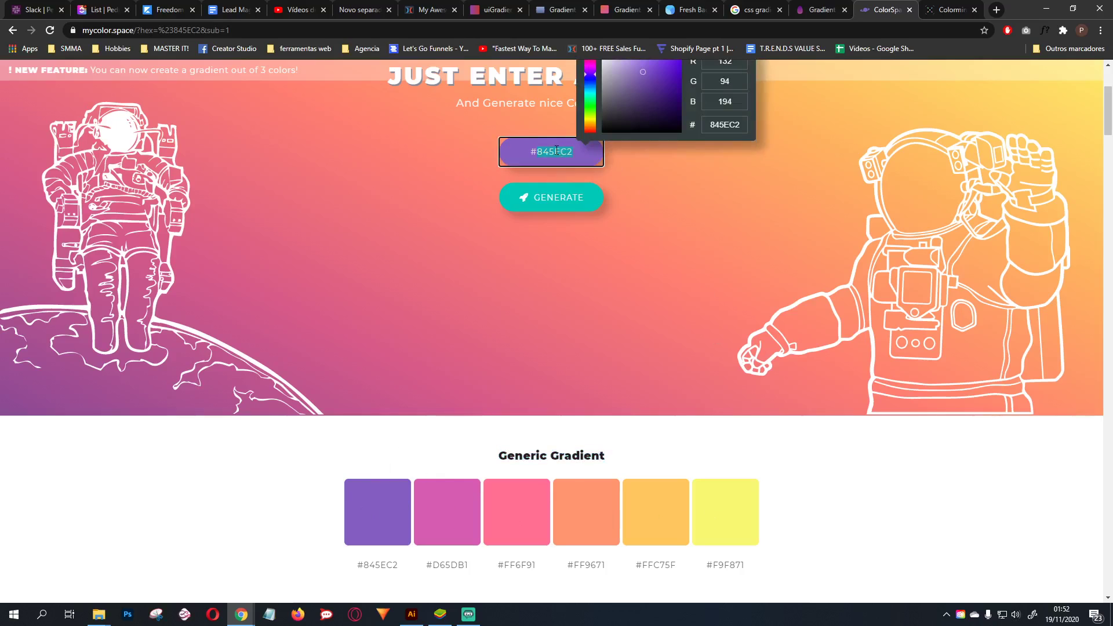
pyautogui.click(277, 476)
pyautogui.click(585, 565)
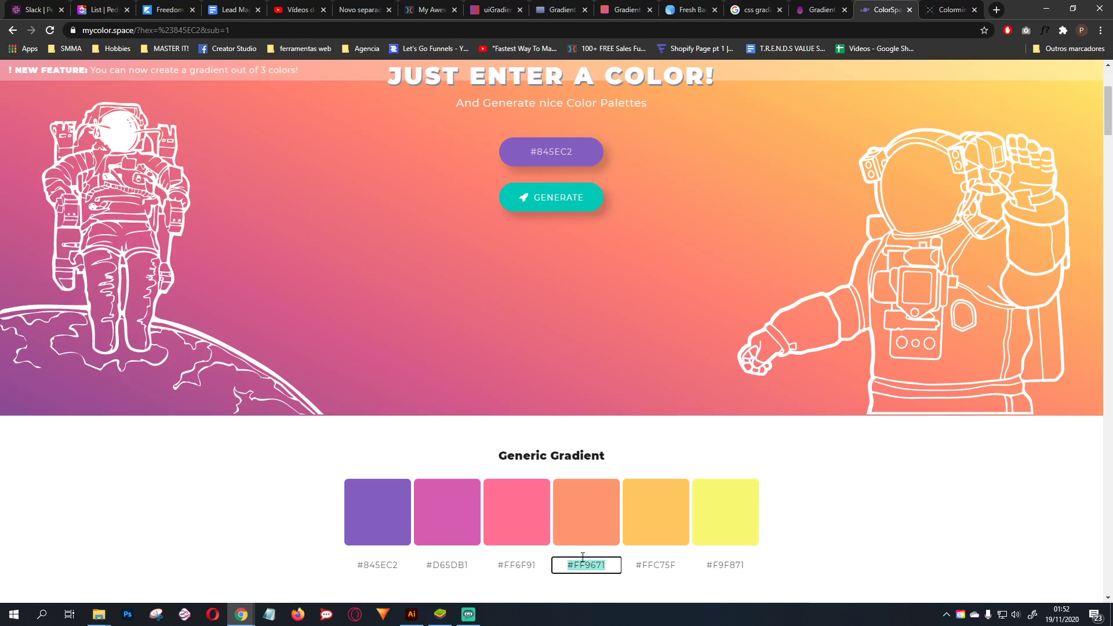
pyautogui.press('F5')
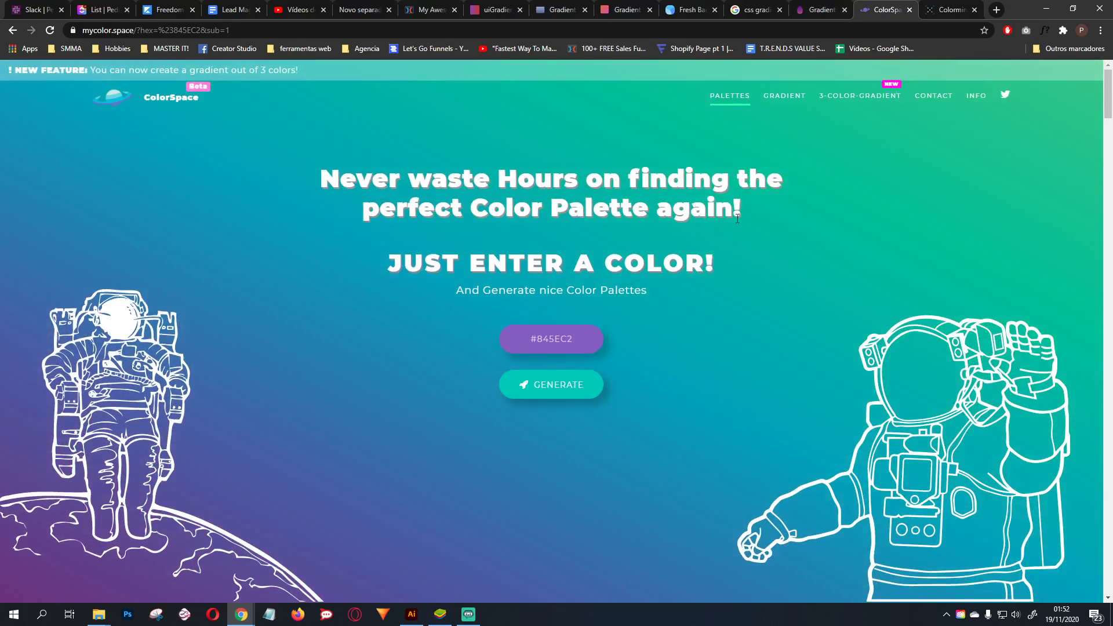
# Generate a left-pointing #D16BA5, #86A8E7, #5FFBF1 three-colour gradient and select its CSS
pyautogui.click(783, 96)
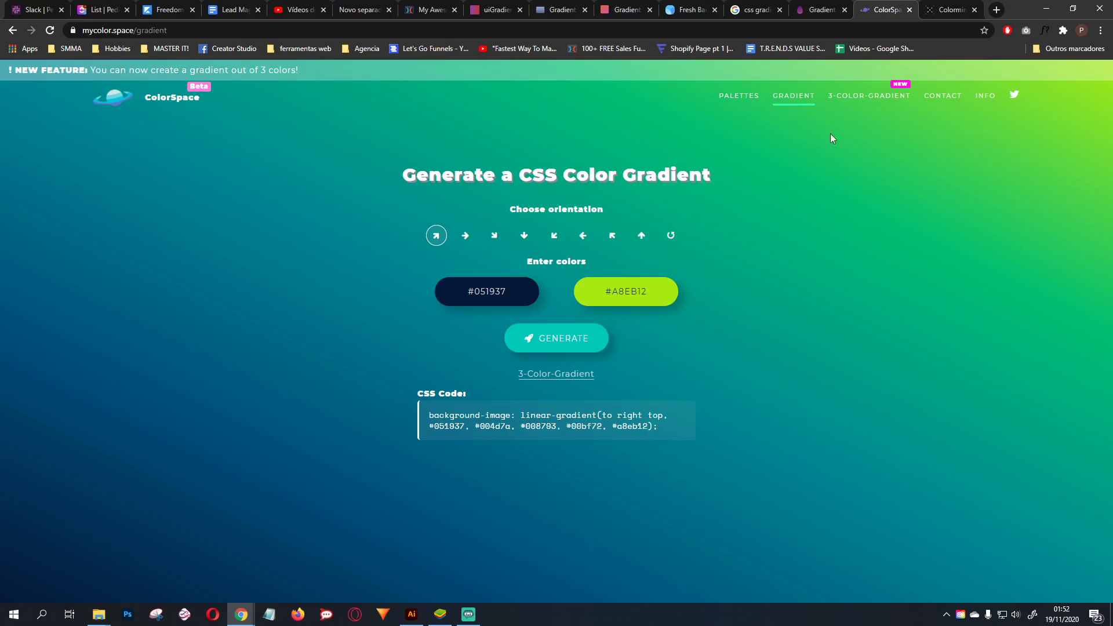
pyautogui.click(864, 98)
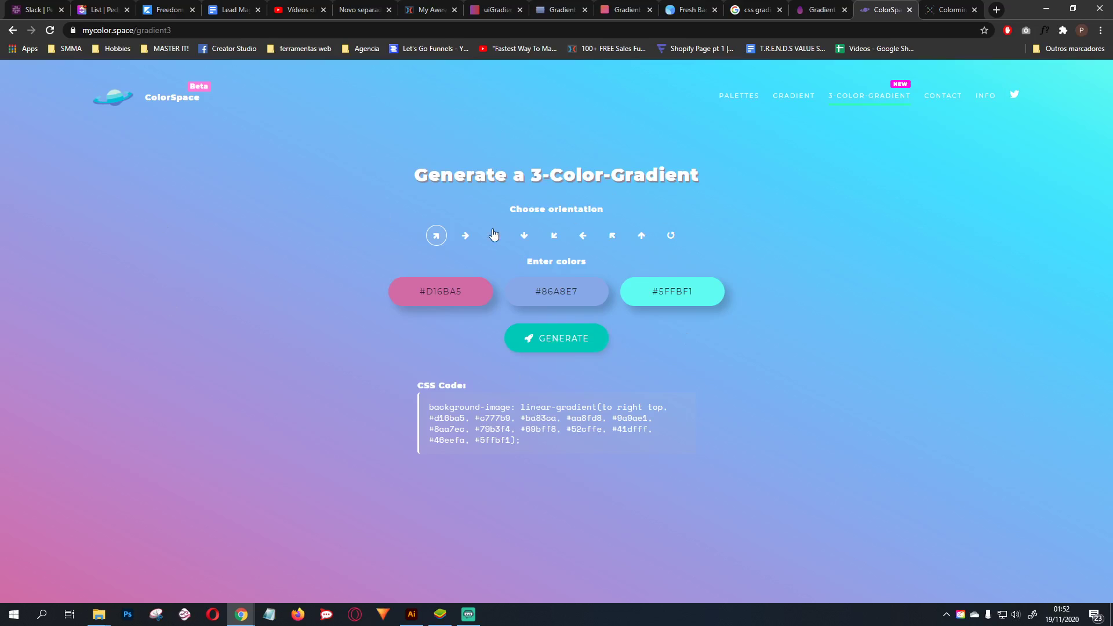
pyautogui.click(554, 235)
pyautogui.click(557, 338)
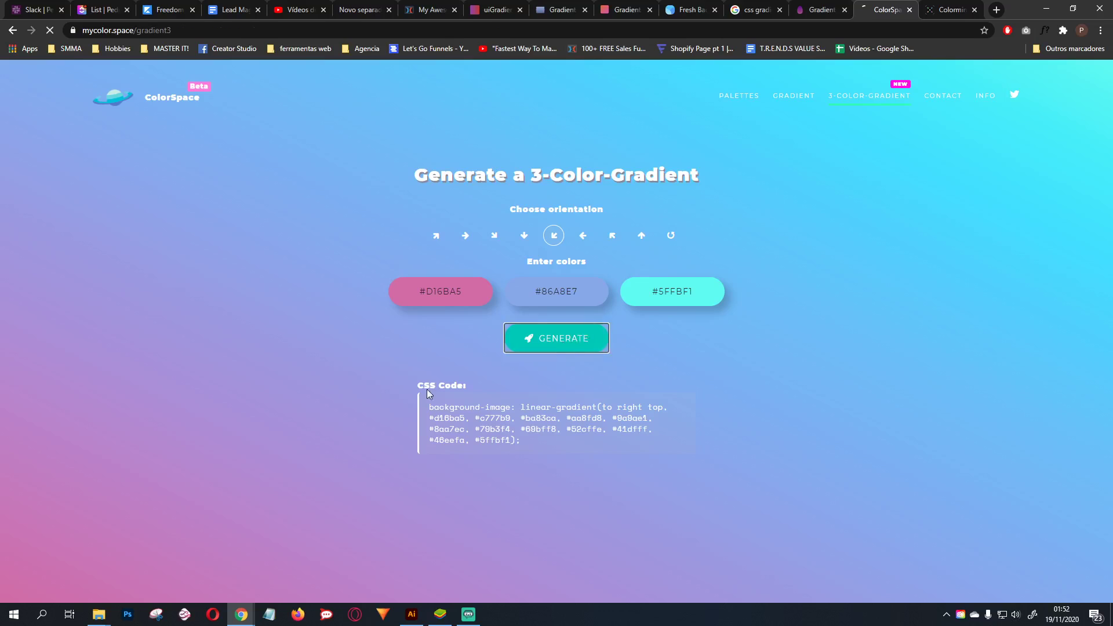
pyautogui.click(583, 237)
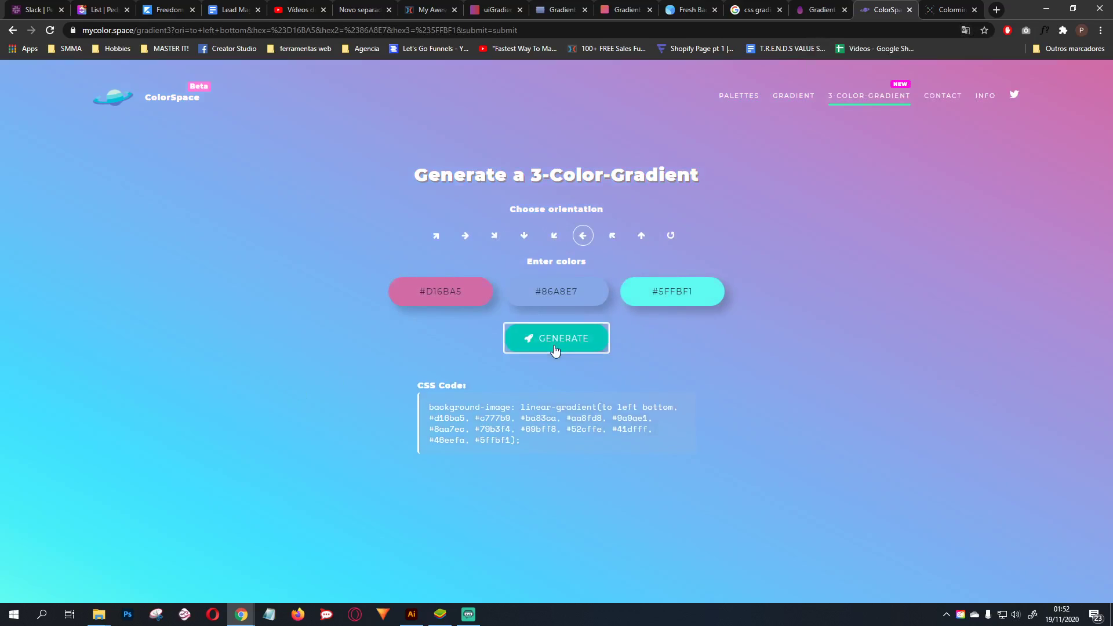
pyautogui.click(556, 338)
pyautogui.click(541, 427)
pyautogui.hotkey('ctrl', 'c')
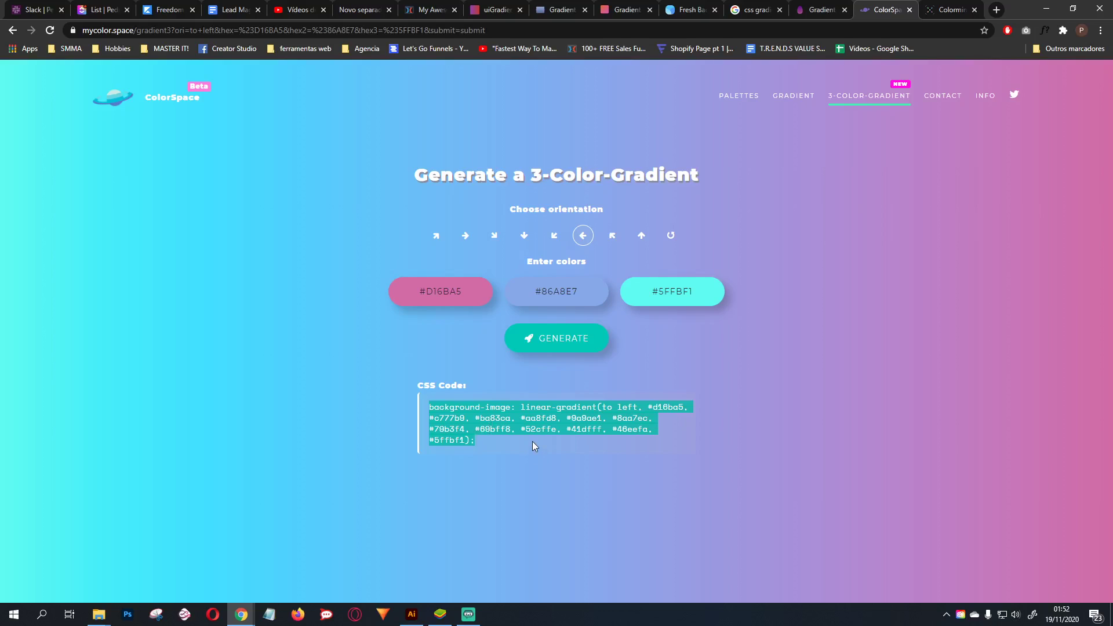
# Paste the gradient CSS into line 2 of the .elButton rule and close the editor
pyautogui.click(430, 10)
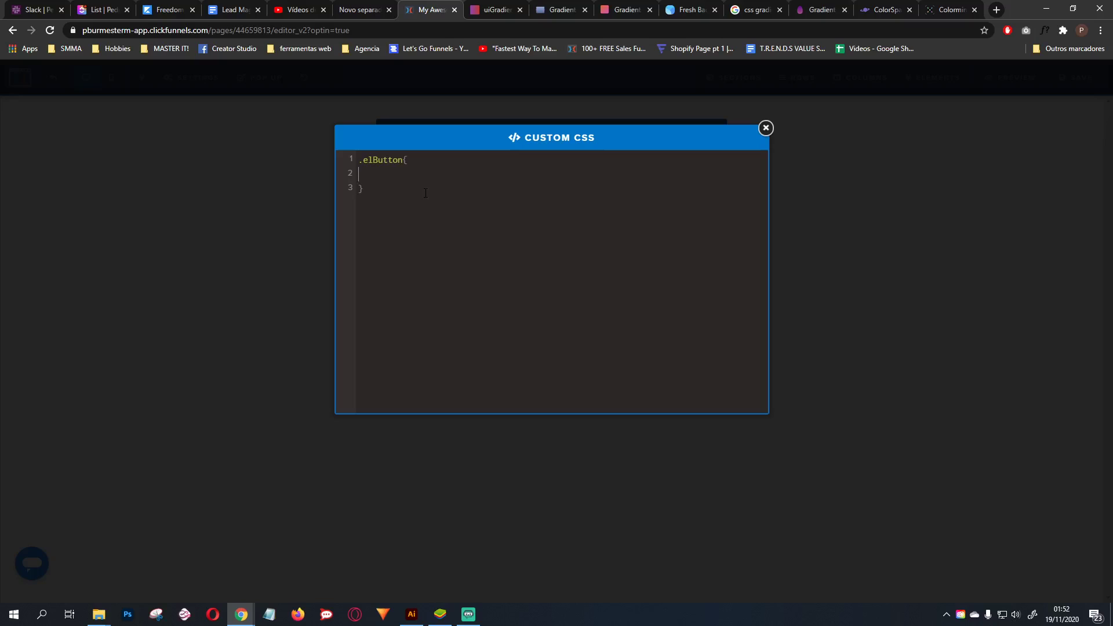
pyautogui.hotkey('ctrl', 'v')
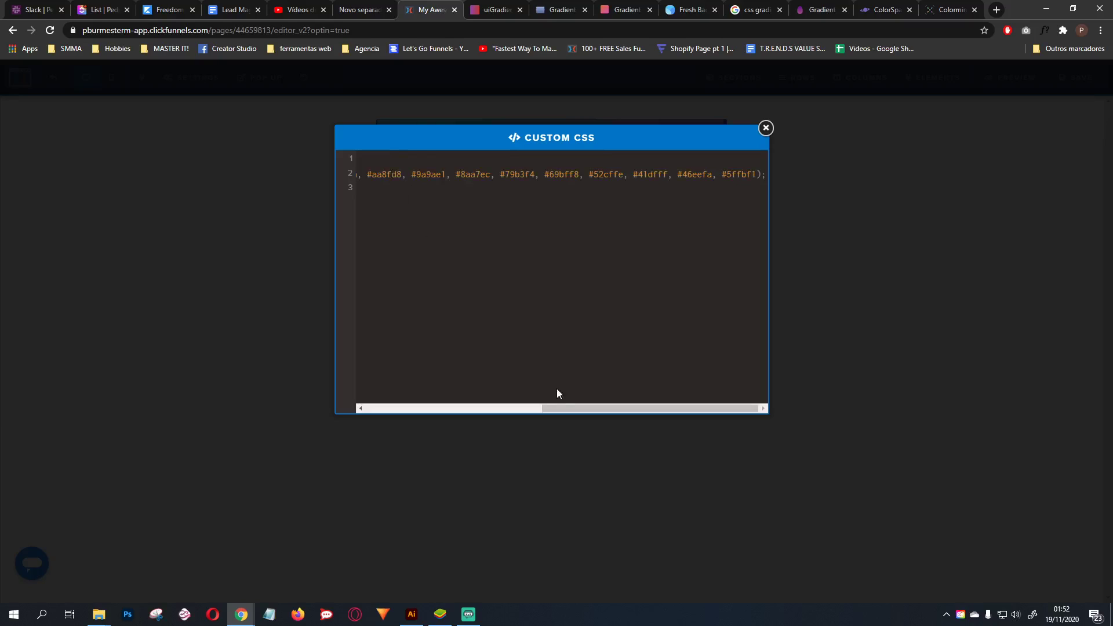
pyautogui.moveTo(591, 409); pyautogui.dragTo(332, 373)
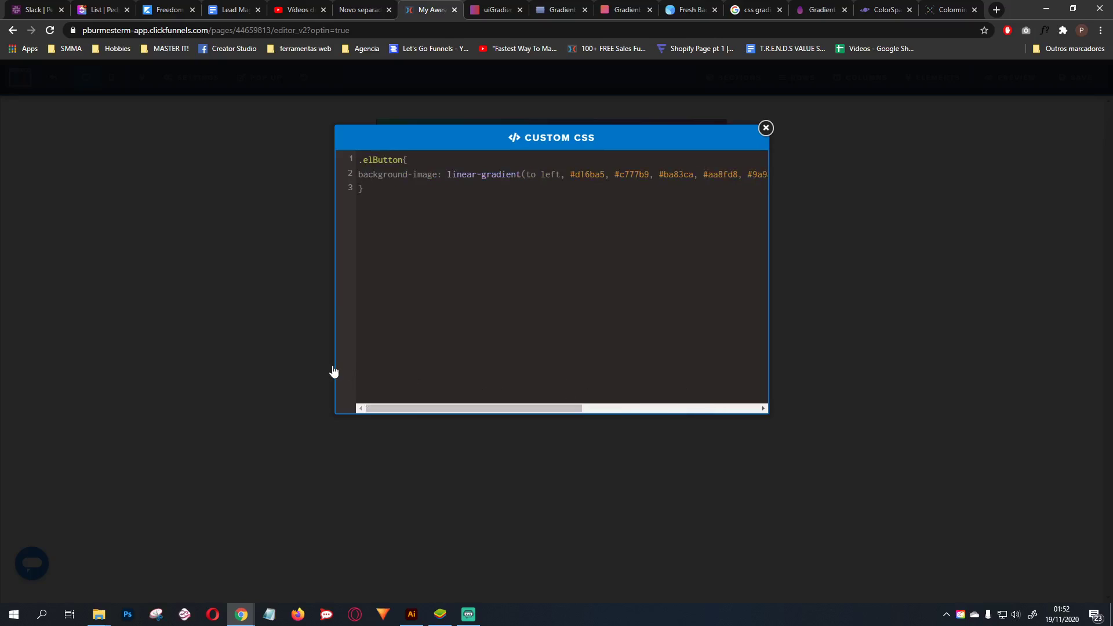
pyautogui.click(273, 236)
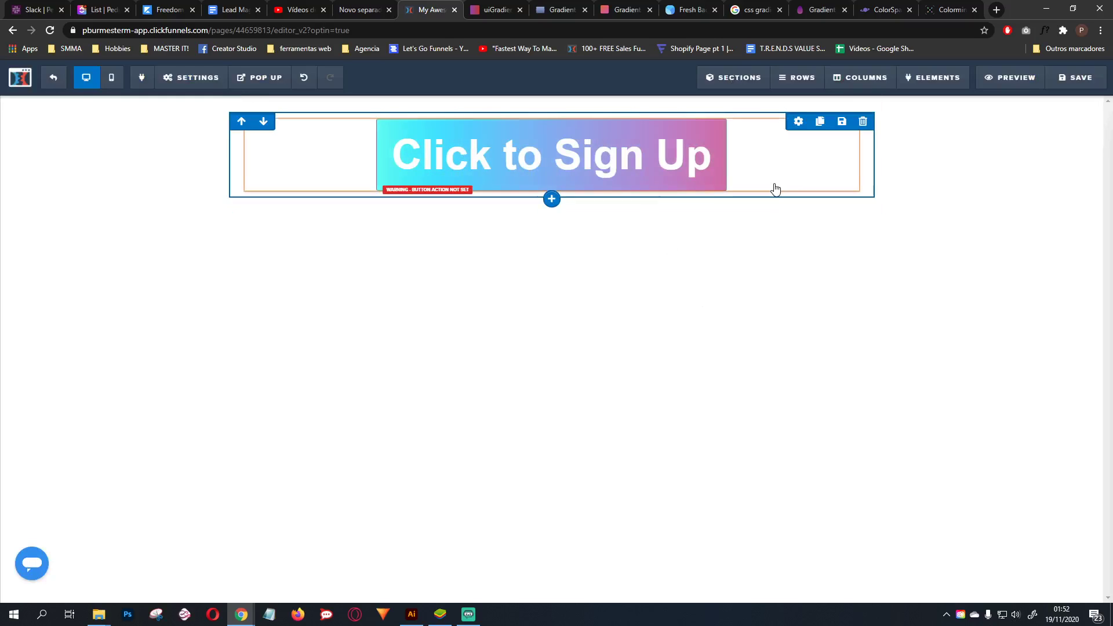
# Duplicate the sign-up button row and push the copy down with a larger top margin
pyautogui.click(827, 126)
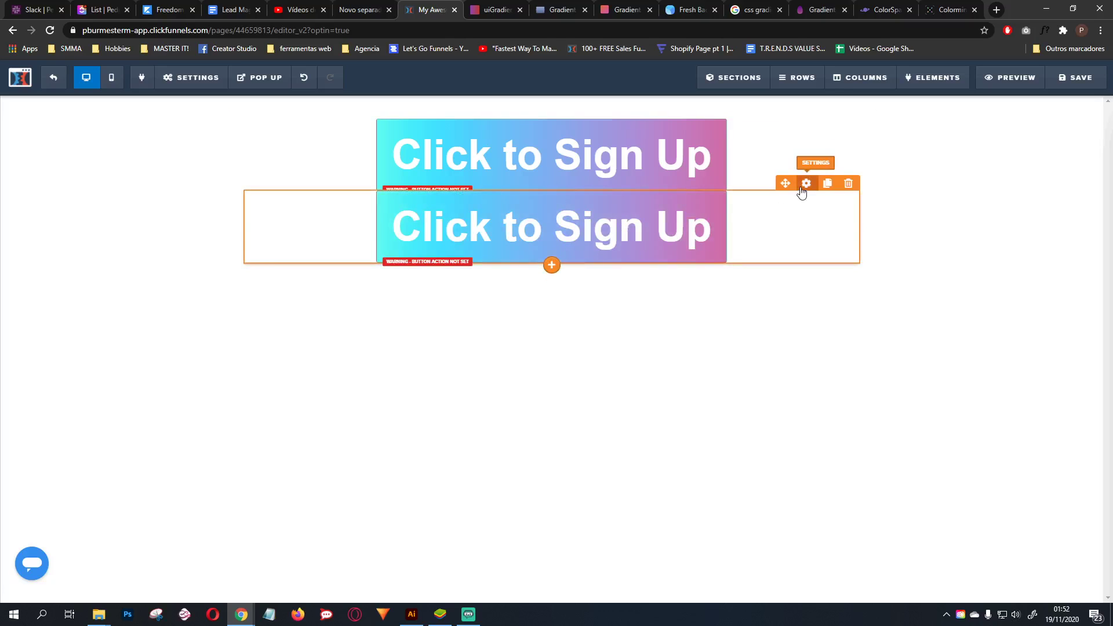
pyautogui.moveTo(984, 169); pyautogui.dragTo(1021, 168)
pyautogui.click(428, 395)
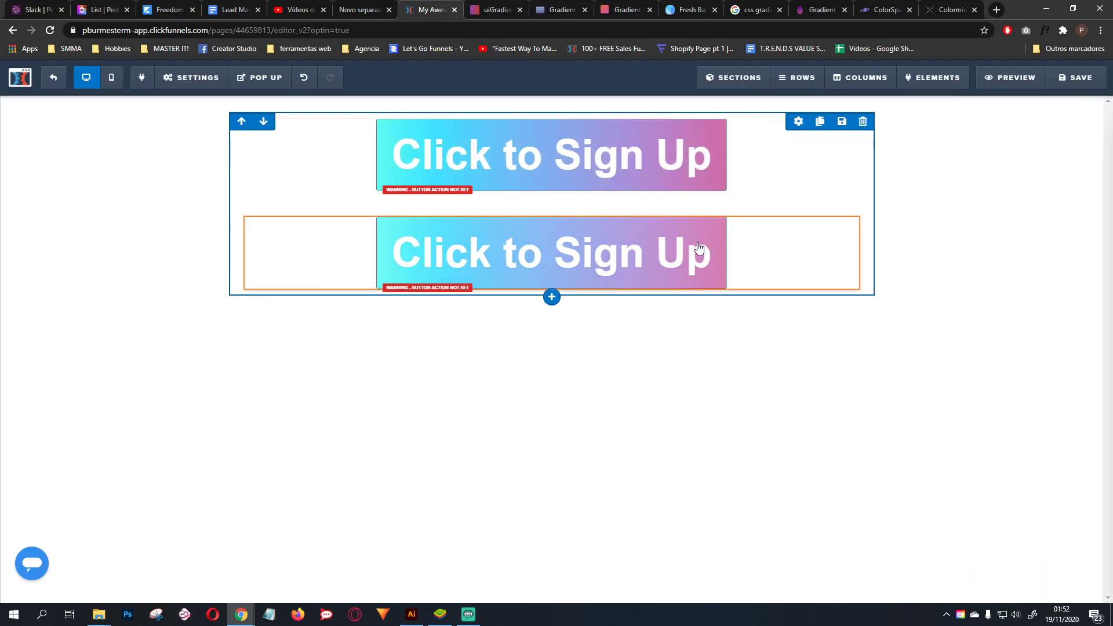
# Insert another Click to Sign Up button below the duplicated buttons
pyautogui.click(551, 290)
pyautogui.scroll(-3, 896, 440)
pyautogui.click(897, 391)
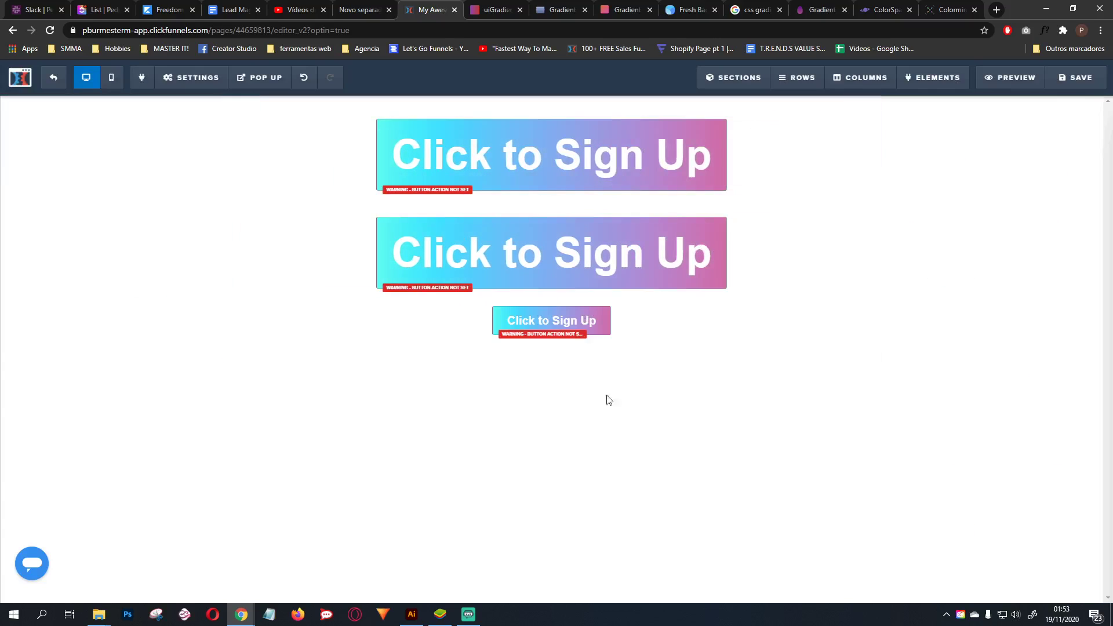
pyautogui.click(776, 303)
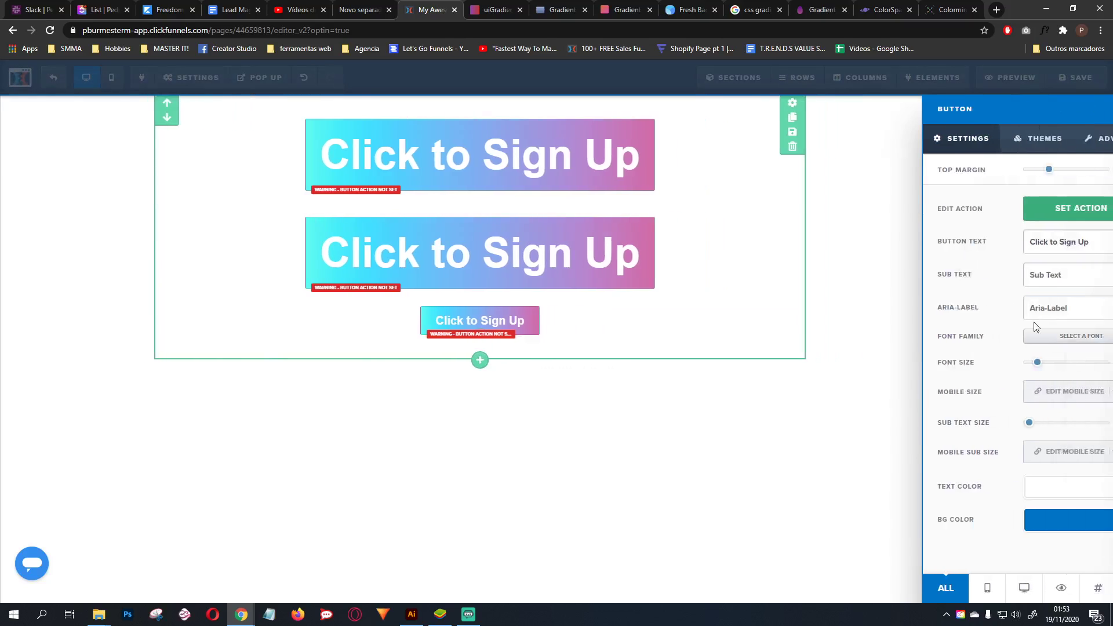
pyautogui.click(661, 504)
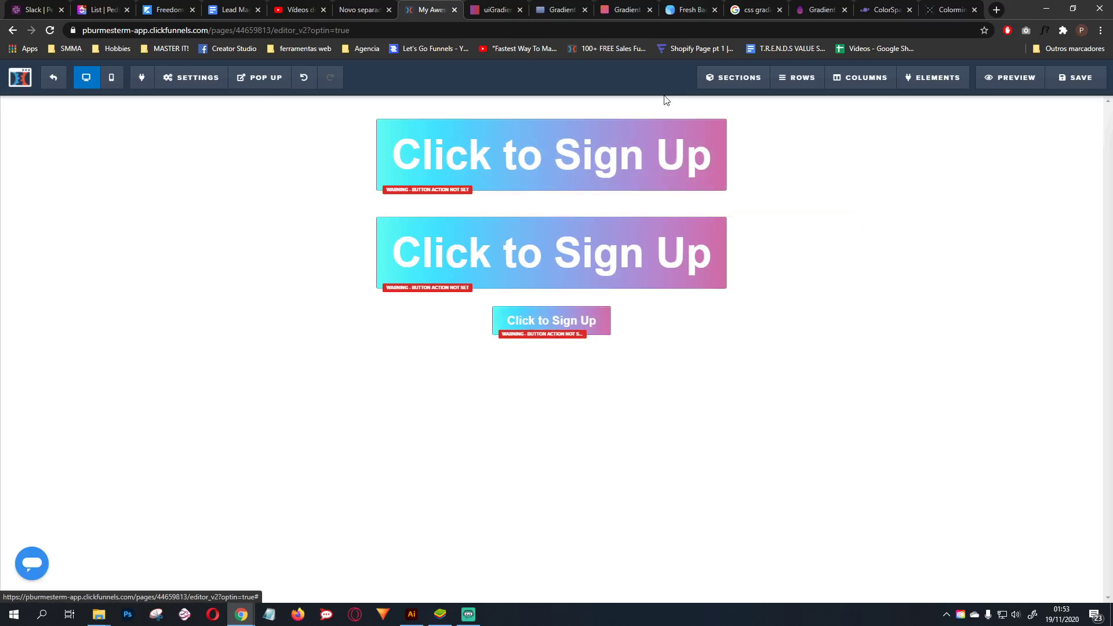
pyautogui.click(558, 11)
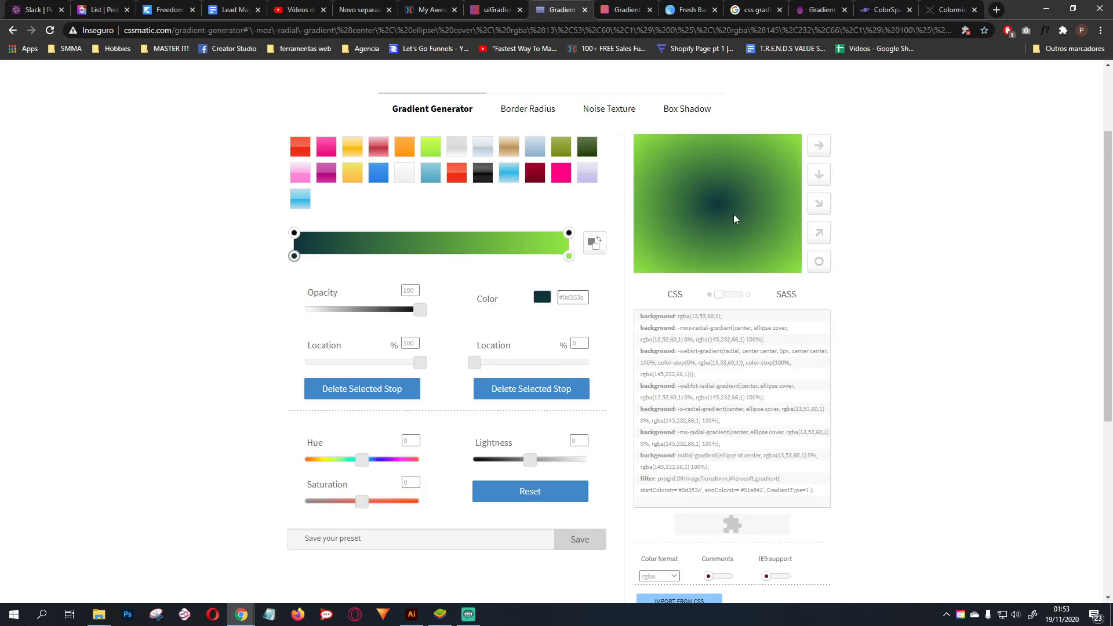
# Look through the ShapeFactory, webgradients, Eggradients, ColorSpace and Colormind gradient tabs
pyautogui.click(624, 6)
pyautogui.scroll(-5, 882, 271)
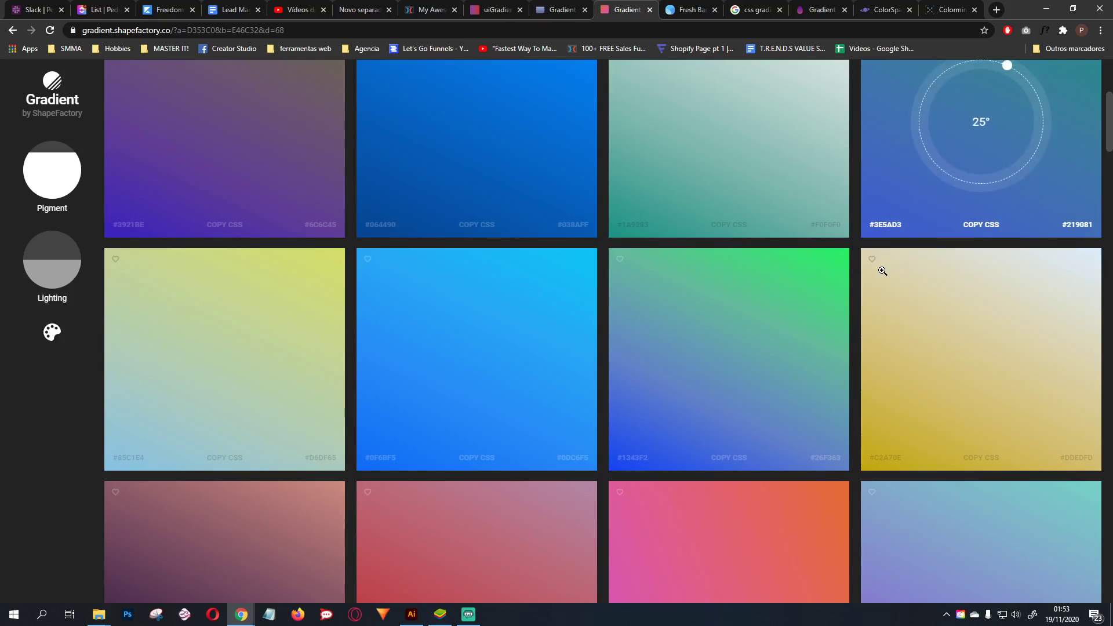
pyautogui.scroll(4, 870, 261)
pyautogui.click(690, 9)
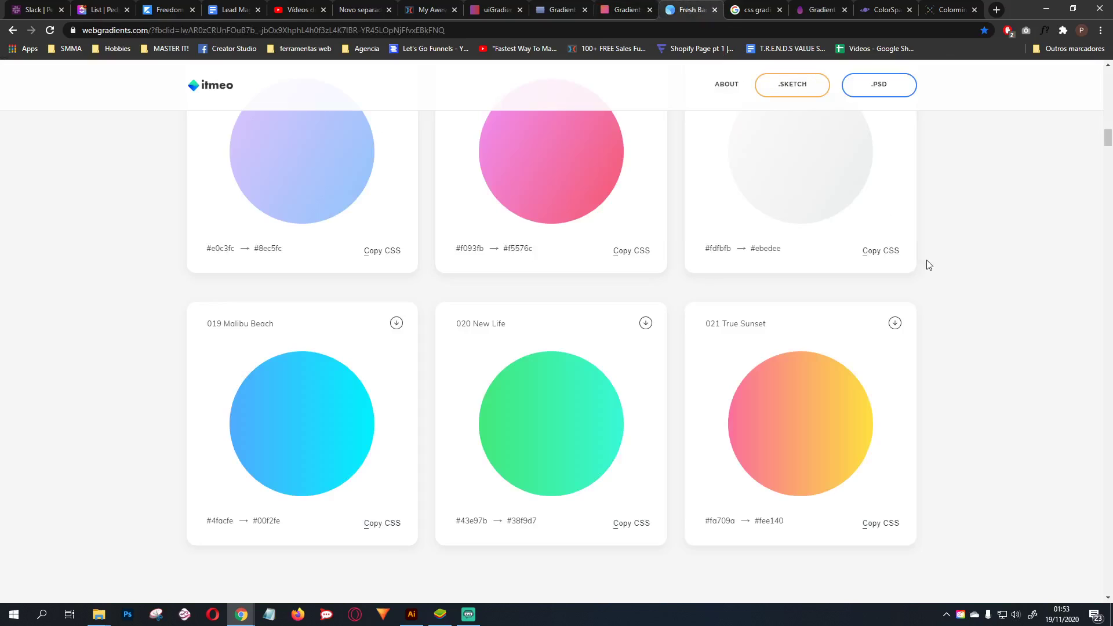
pyautogui.scroll(15, 987, 261)
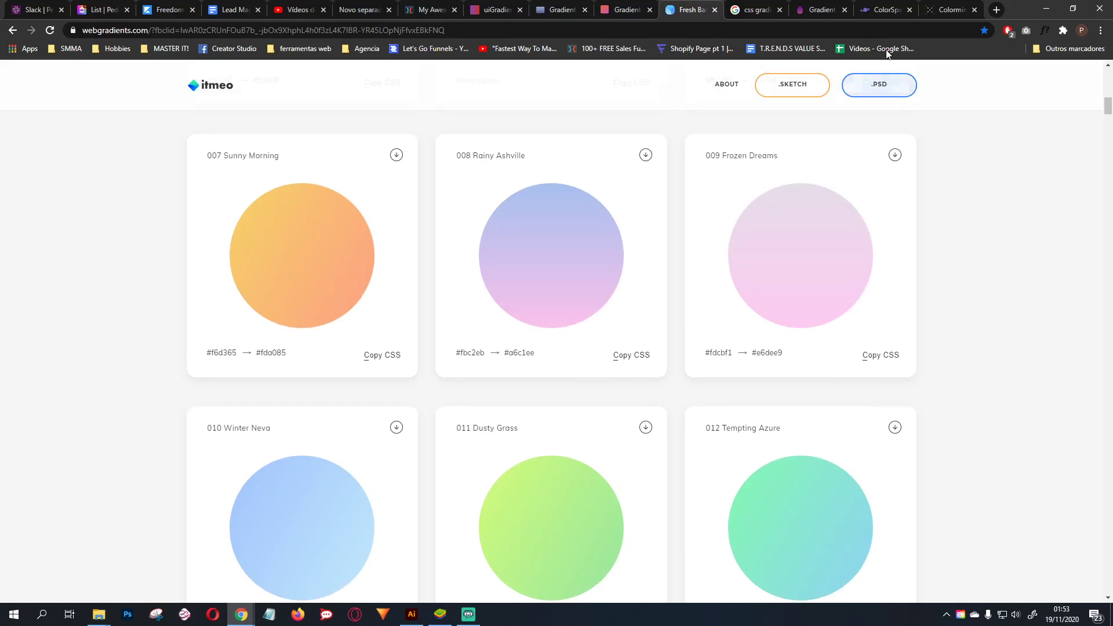
pyautogui.click(815, 12)
pyautogui.click(879, 8)
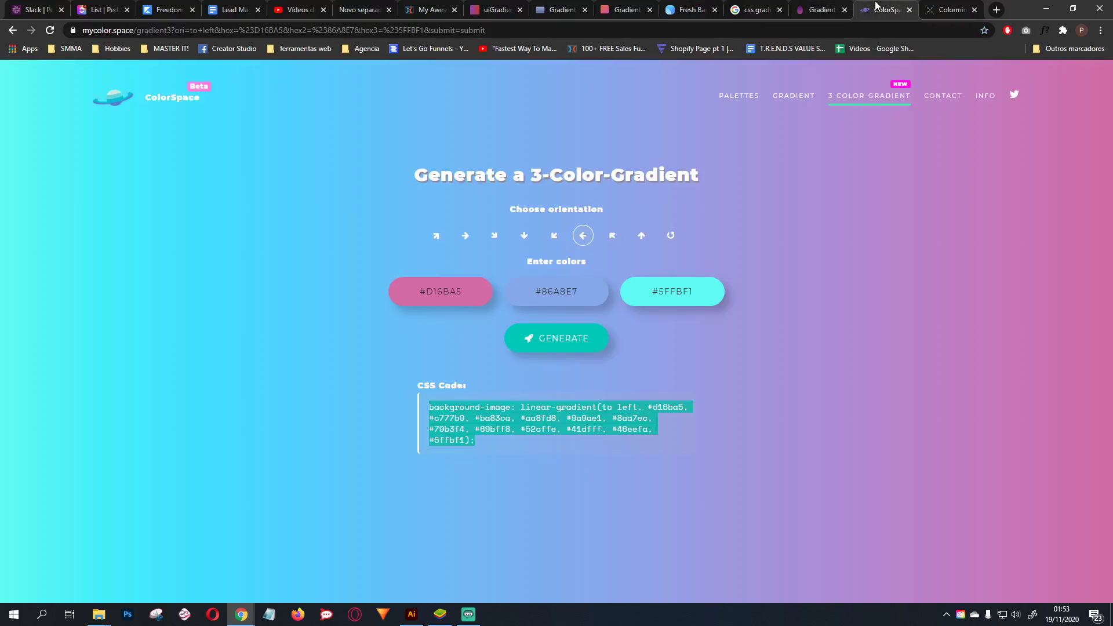
pyautogui.click(930, 15)
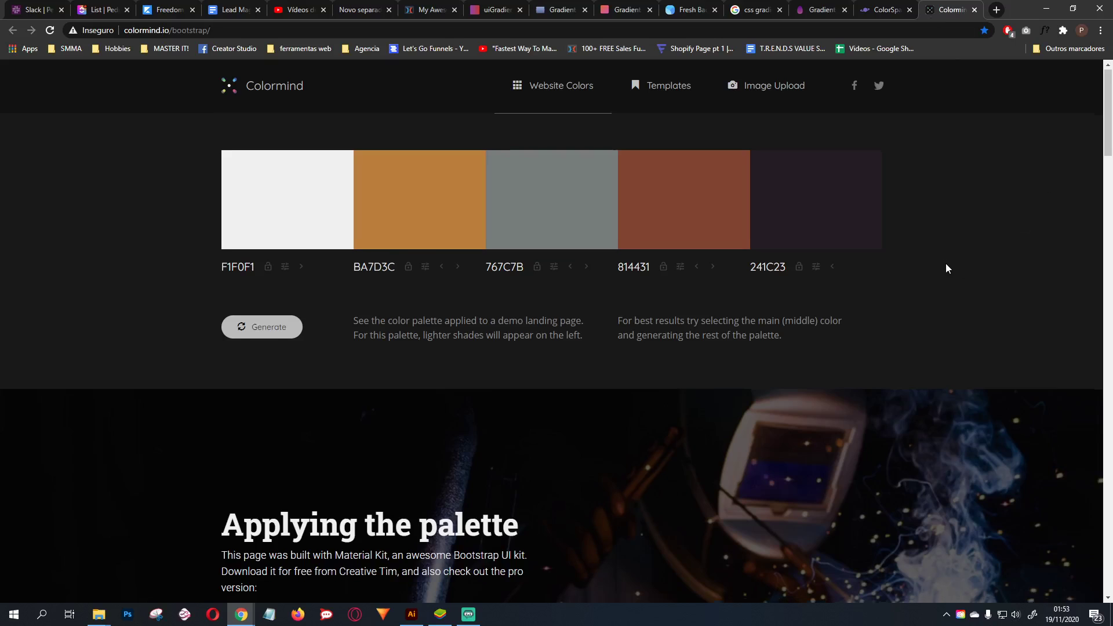
pyautogui.scroll(-3, 945, 263)
pyautogui.scroll(3, 945, 263)
pyautogui.click(684, 7)
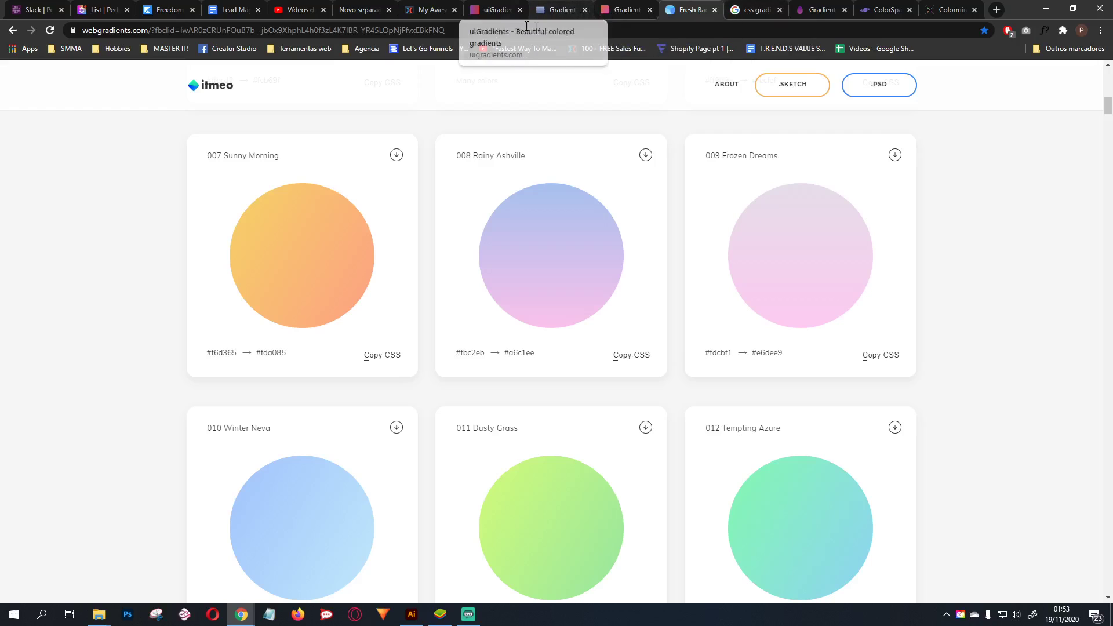
# Return to CSSmatic and switch to its Box Shadow generator
pyautogui.click(564, 10)
pyautogui.scroll(2, 205, 293)
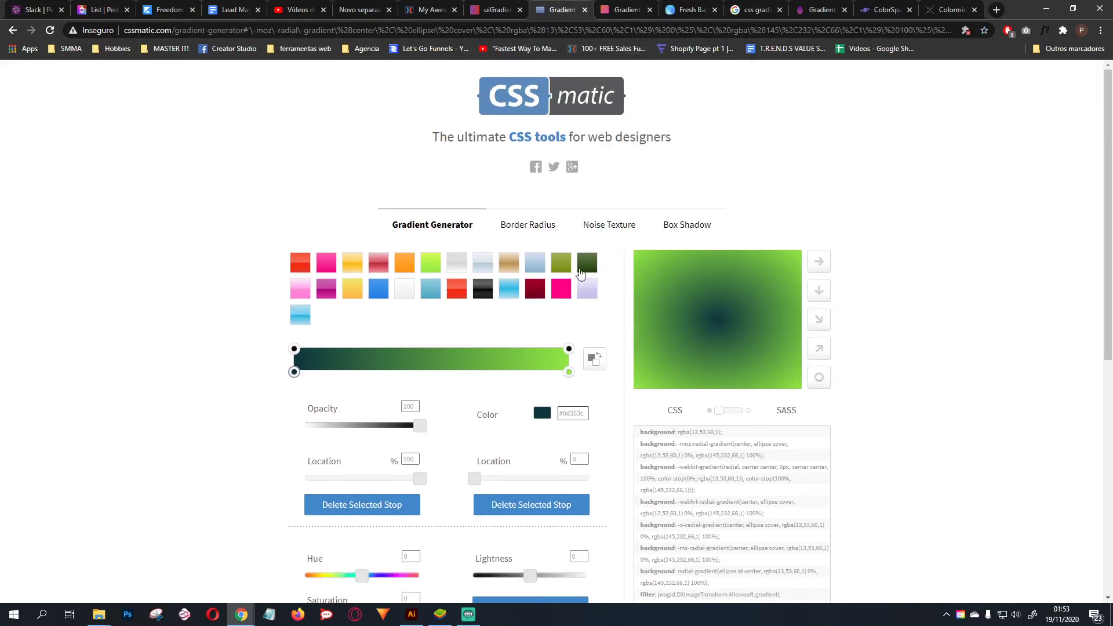
pyautogui.click(686, 231)
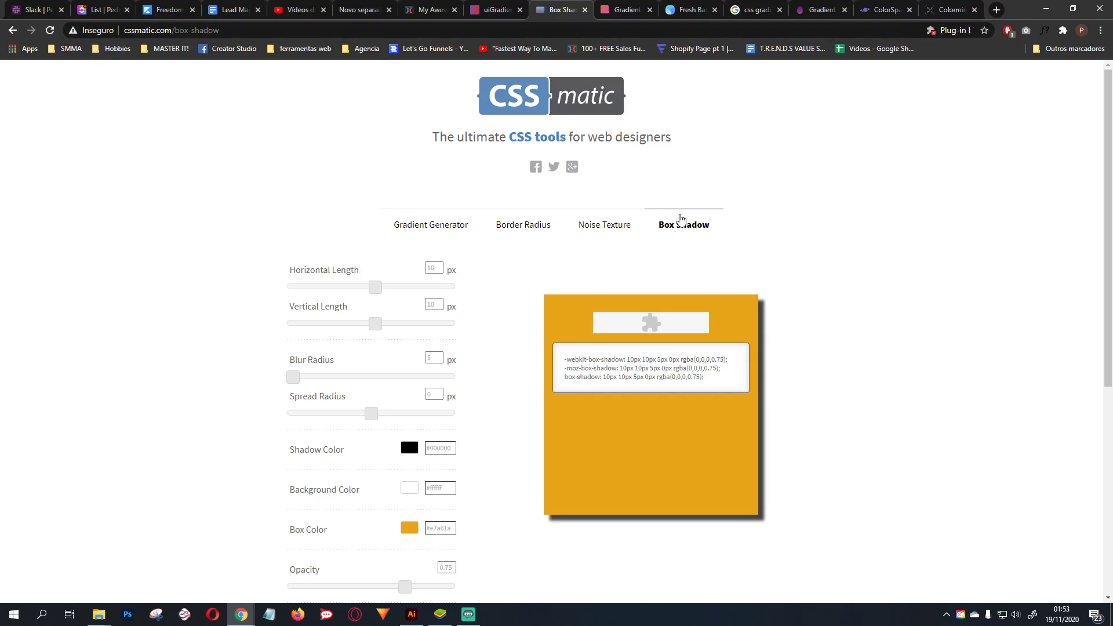
# Adjust the shadow to 3px horizontal, 5px vertical, 22px blur, -13px spread and select its CSS
pyautogui.scroll(-2, 244, 313)
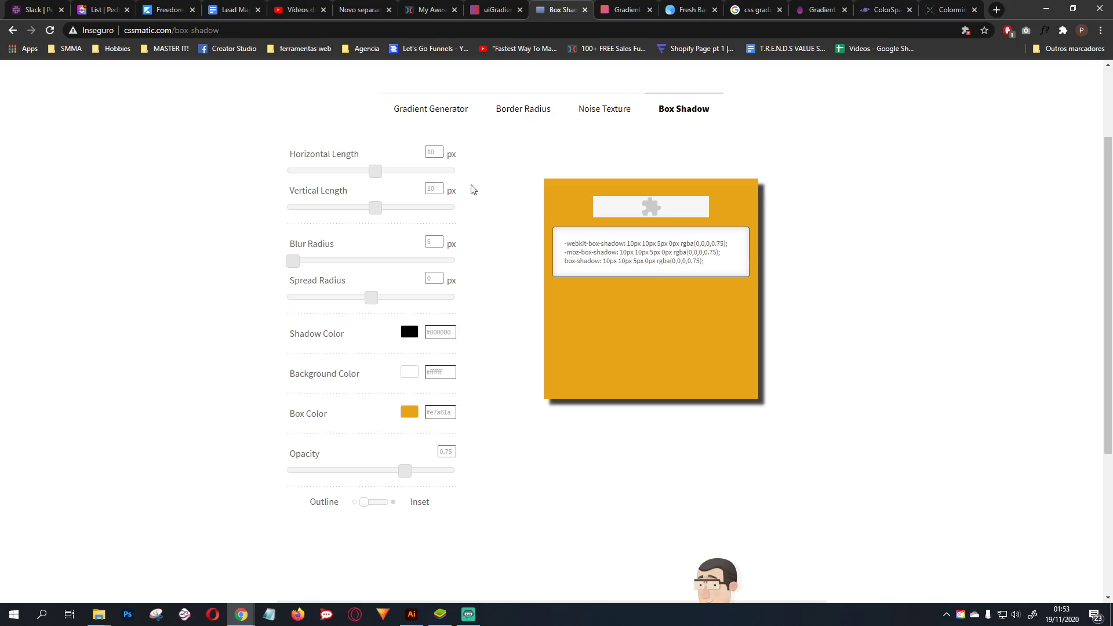
pyautogui.moveTo(380, 170); pyautogui.dragTo(378, 216)
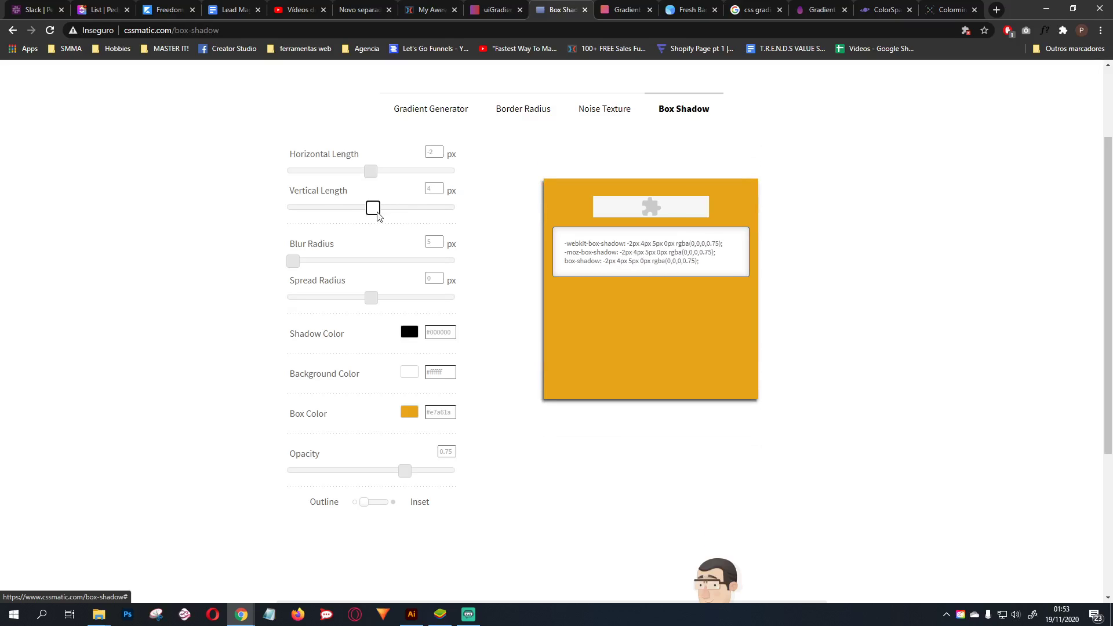
pyautogui.moveTo(299, 261); pyautogui.dragTo(304, 264)
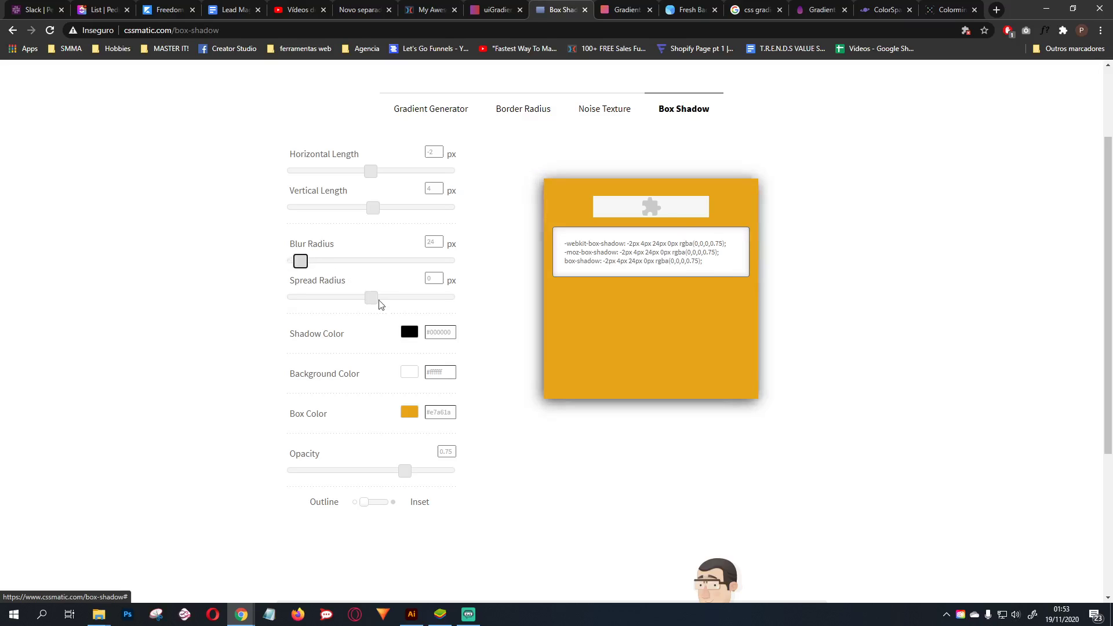
pyautogui.moveTo(371, 298); pyautogui.dragTo(367, 298)
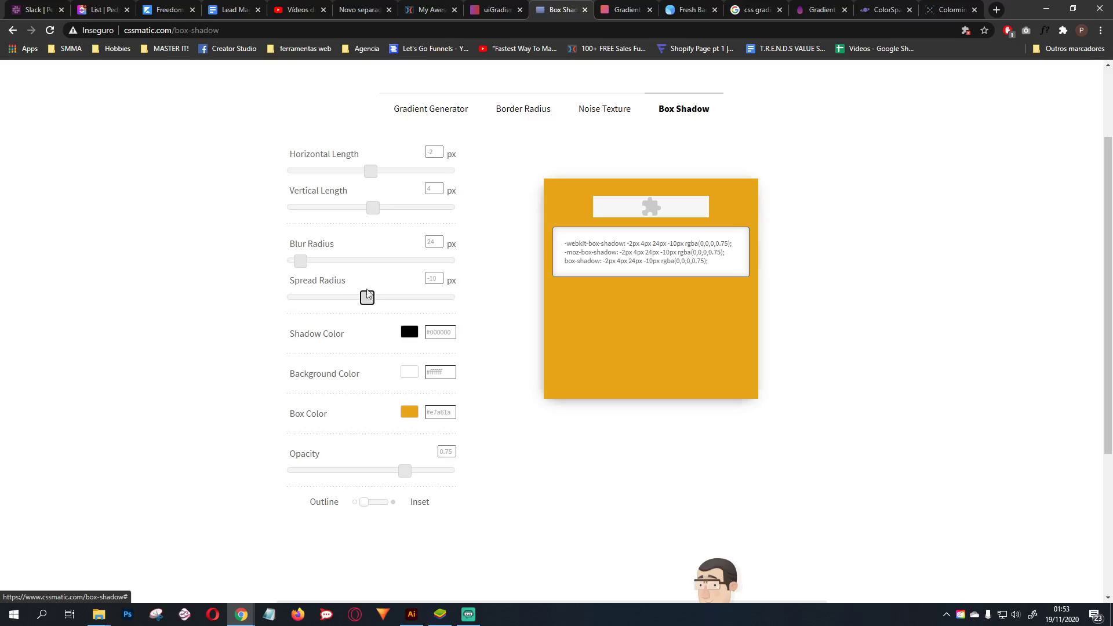
pyautogui.moveTo(373, 209); pyautogui.dragTo(372, 173)
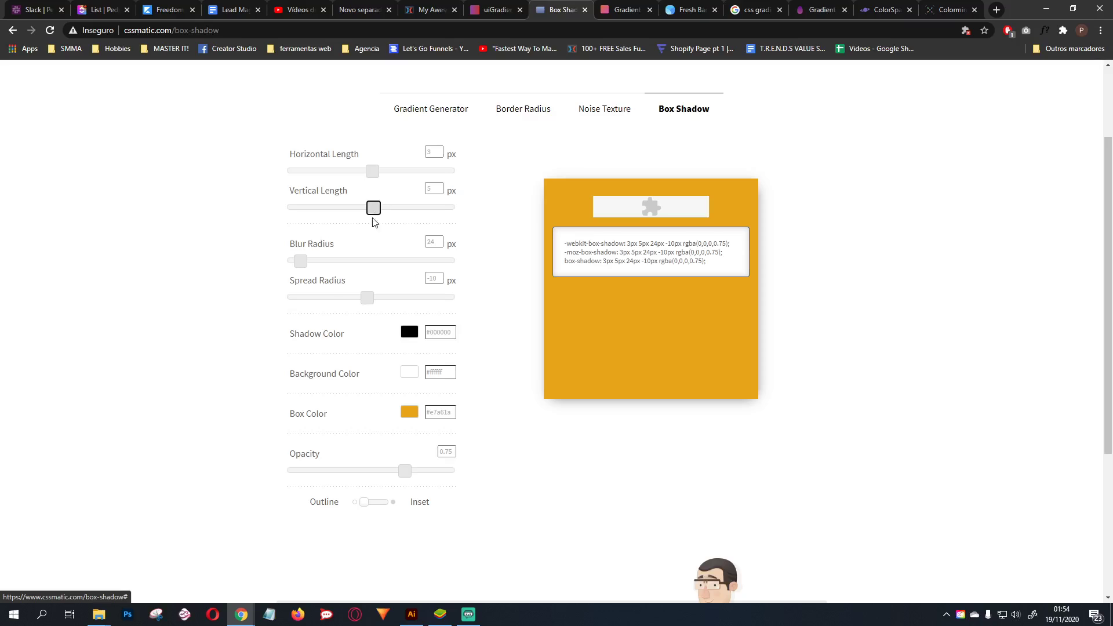
pyautogui.moveTo(302, 261); pyautogui.dragTo(299, 262)
pyautogui.moveTo(370, 298); pyautogui.dragTo(368, 298)
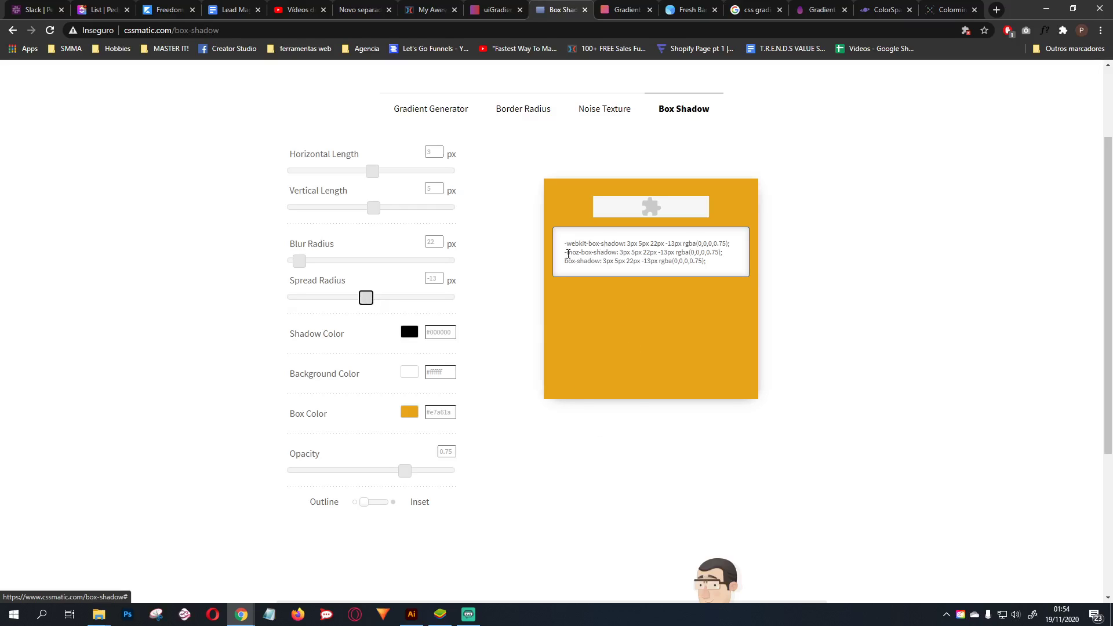
pyautogui.moveTo(562, 244); pyautogui.dragTo(707, 262)
pyautogui.hotkey('ctrl', 'c')
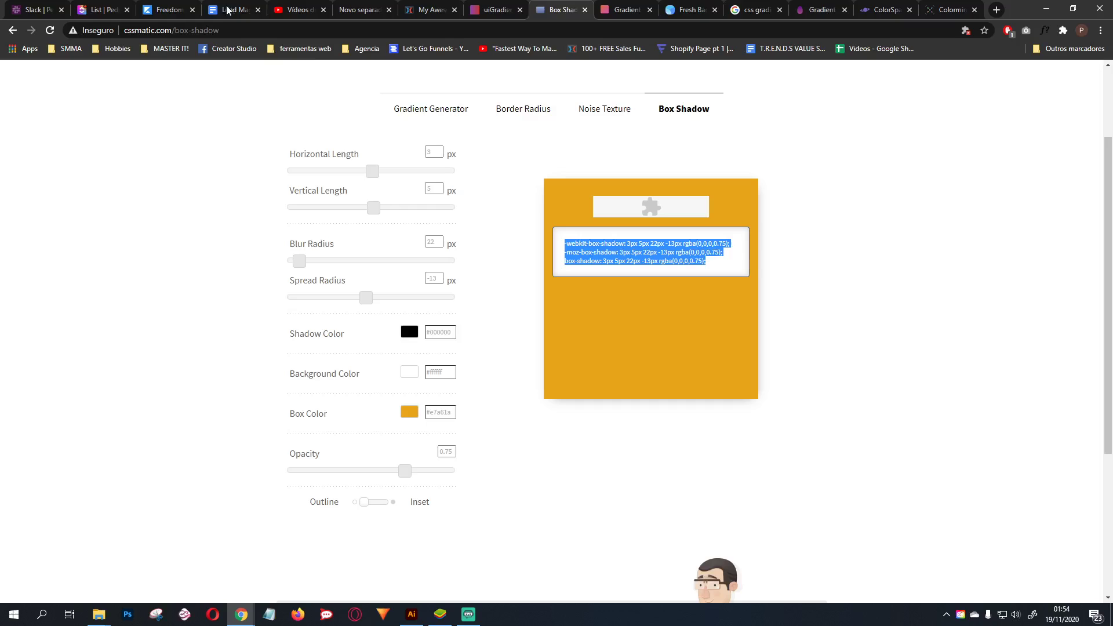
# Paste the 3px 5px 22px -13px box-shadow lines on a new line inside the .elButton custom CSS rule
pyautogui.click(429, 10)
pyautogui.click(191, 77)
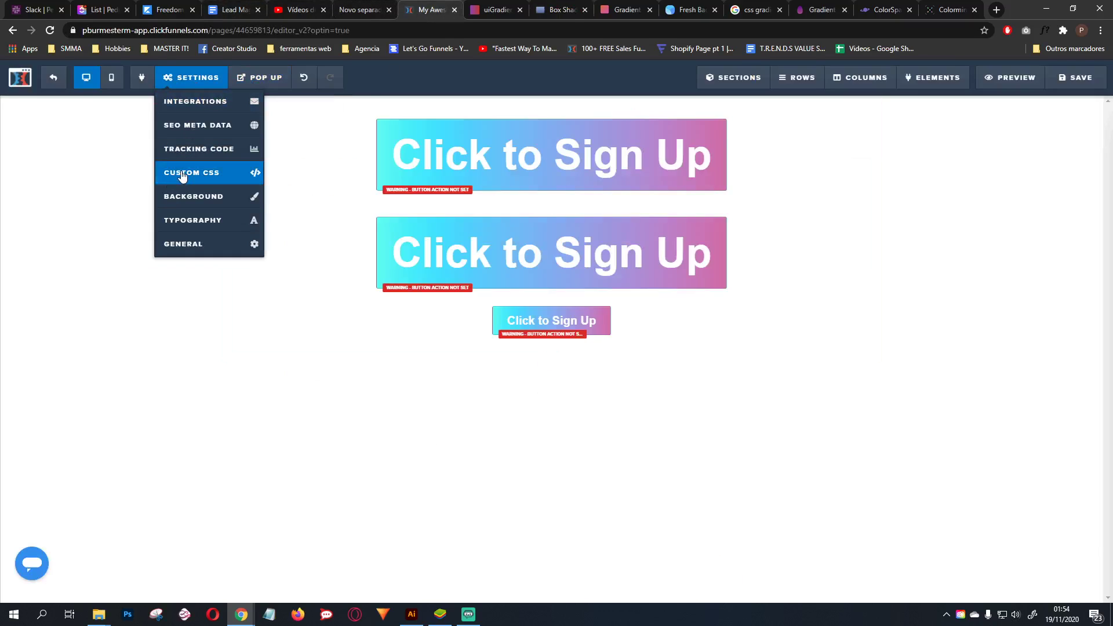
pyautogui.click(189, 176)
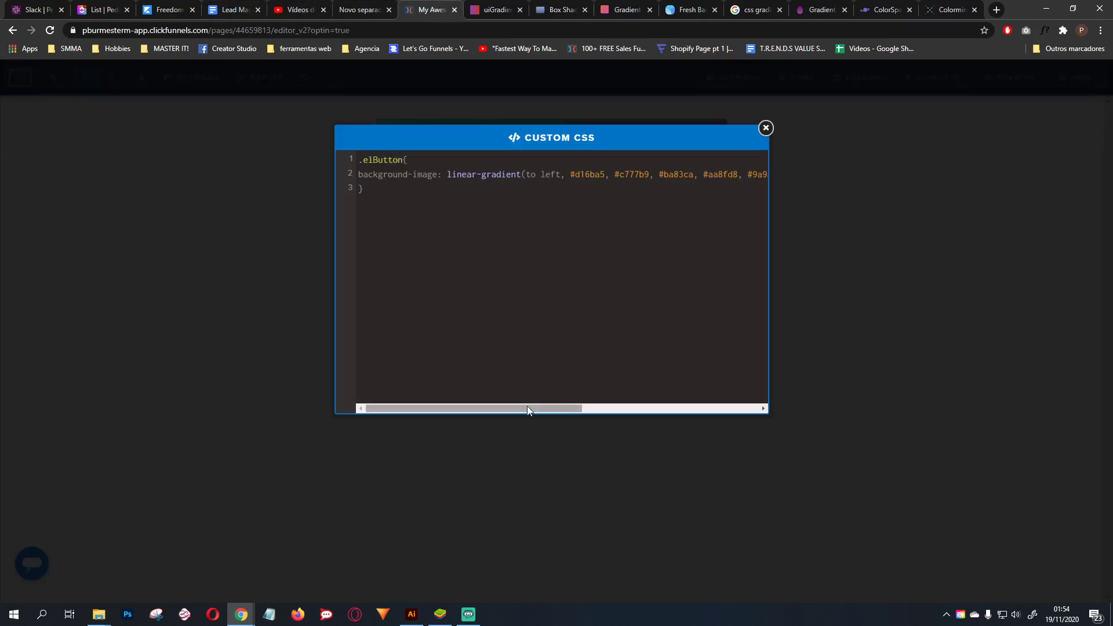
pyautogui.moveTo(527, 406); pyautogui.dragTo(704, 406)
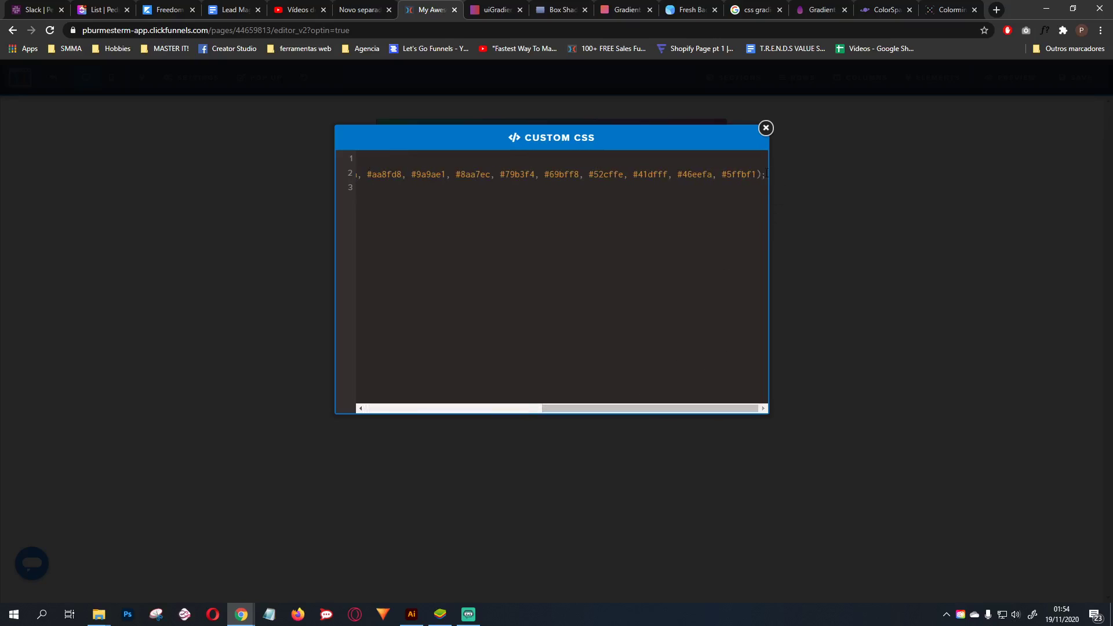
pyautogui.press('Return')
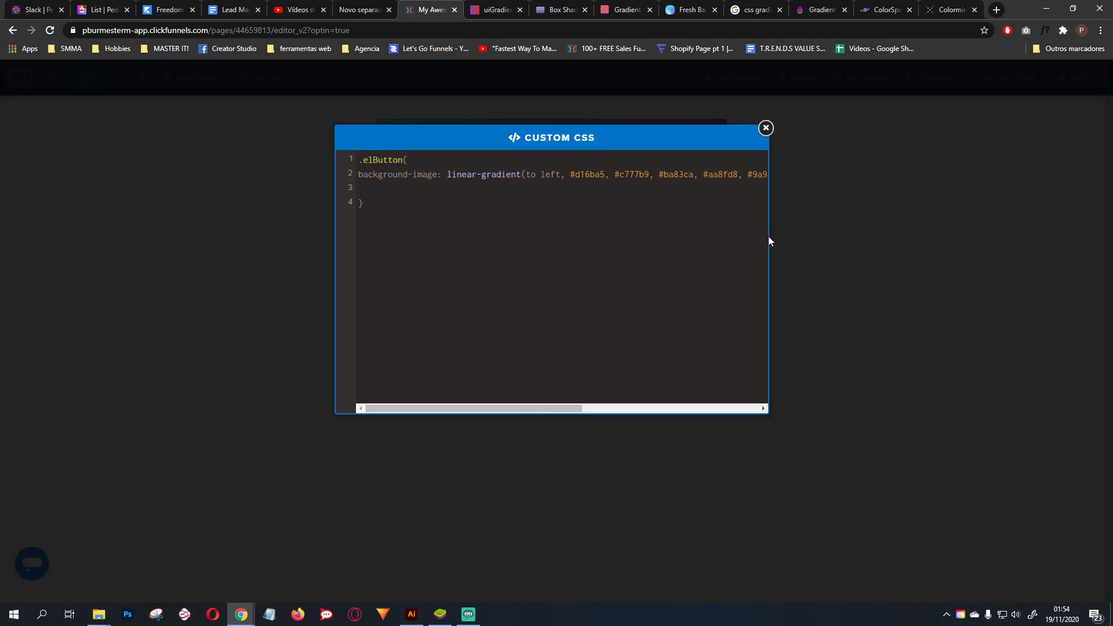
pyautogui.hotkey('ctrl', 'v')
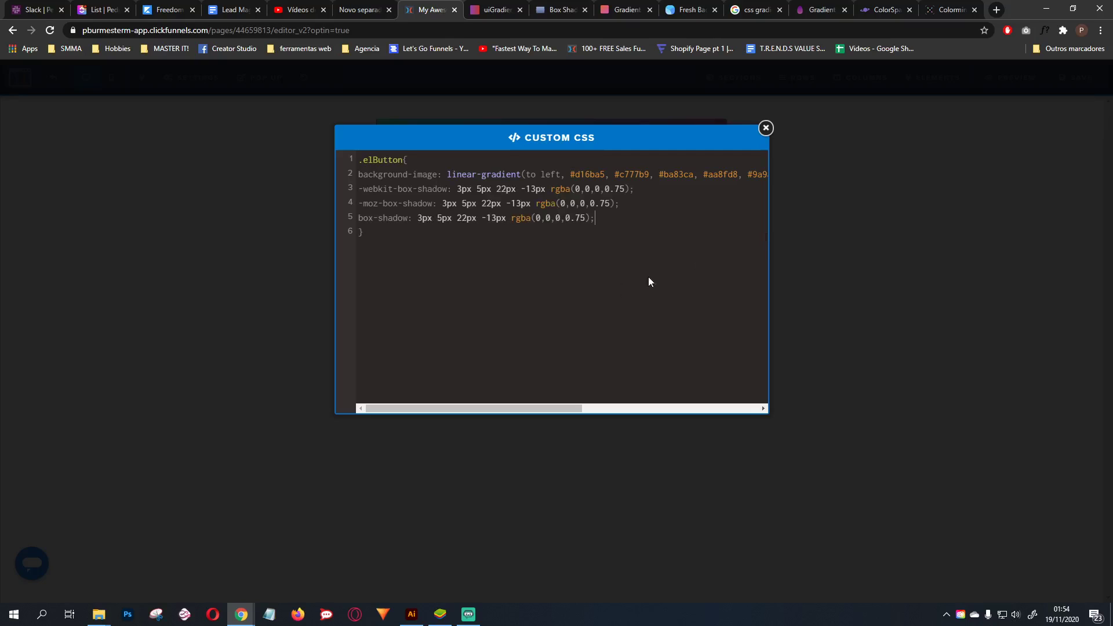
pyautogui.click(280, 288)
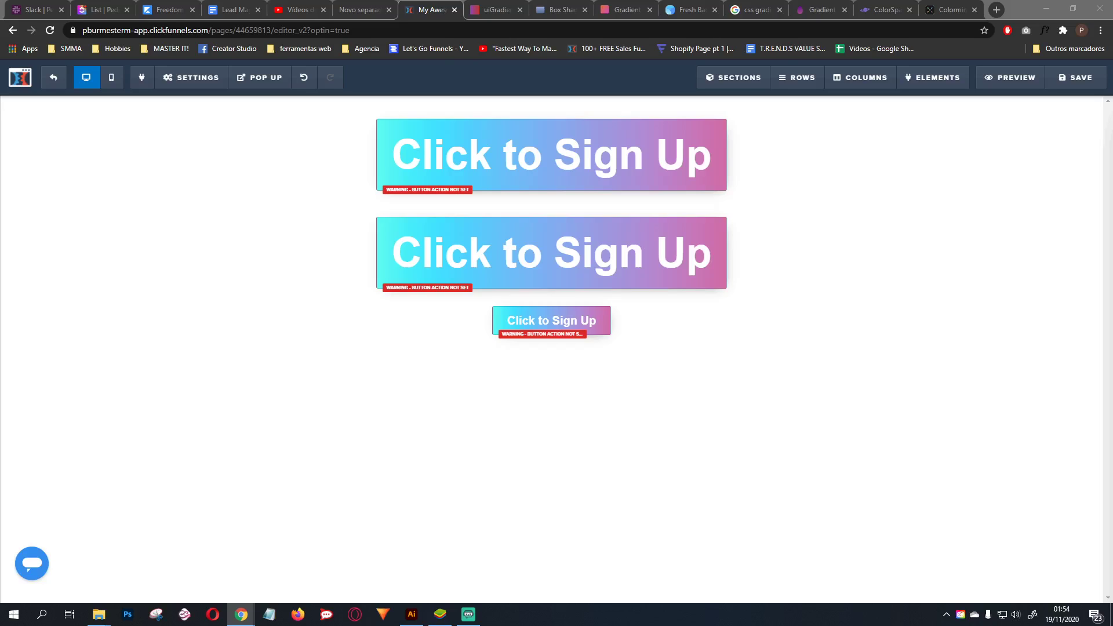
# Insert 'border: 0px !important;' as the first line of the .elButton custom CSS rule
pyautogui.click(234, 168)
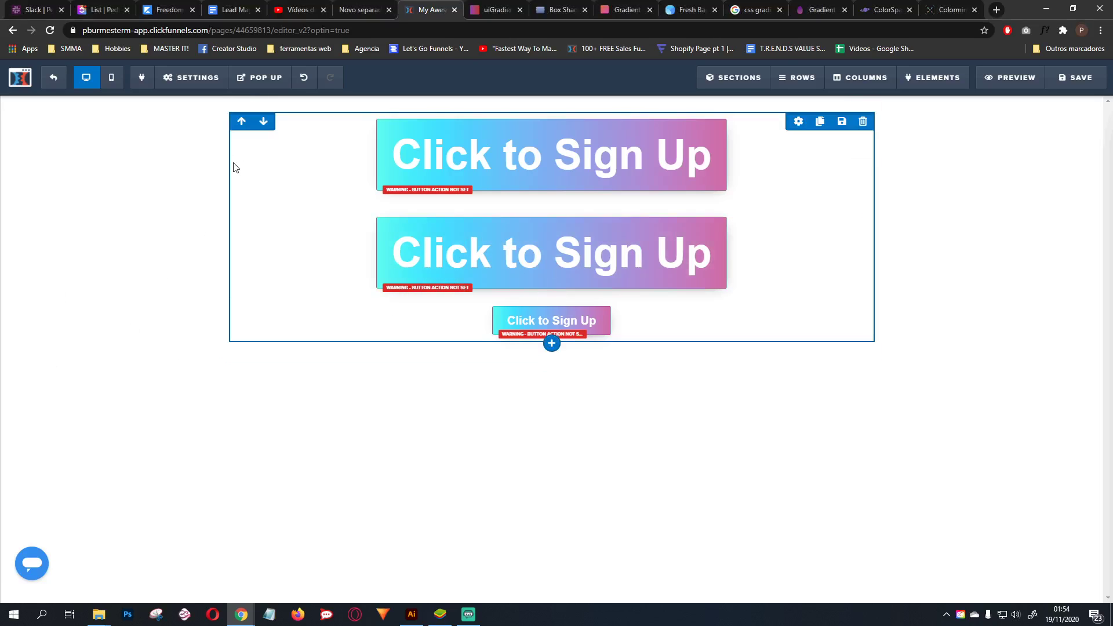
pyautogui.click(191, 77)
pyautogui.click(197, 174)
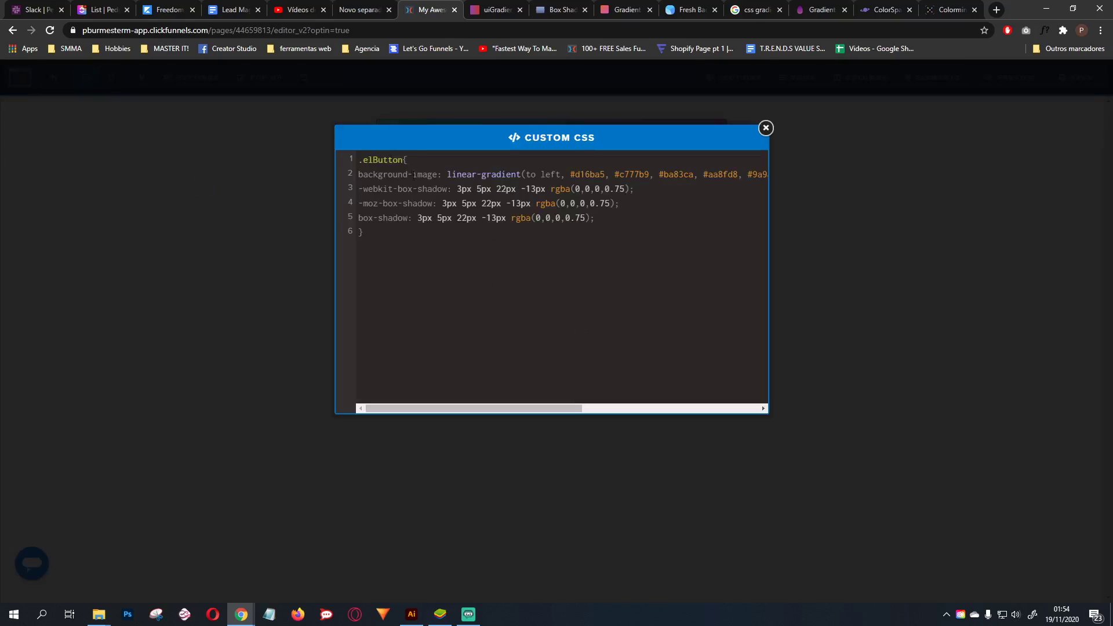
pyautogui.click(423, 160)
pyautogui.press('Return')
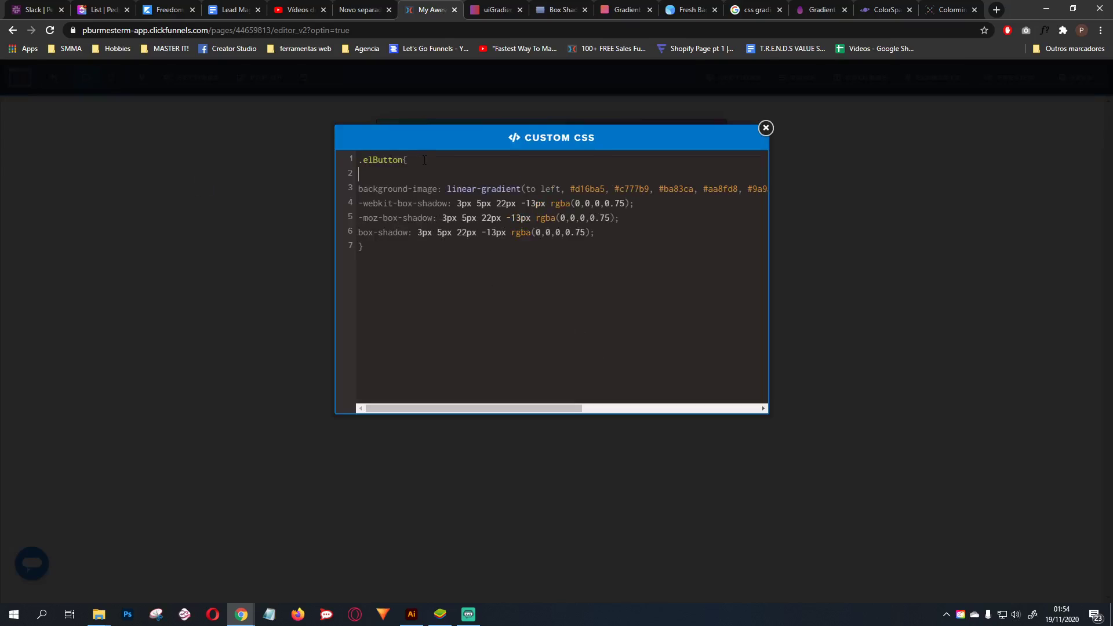
pyautogui.write('bord')
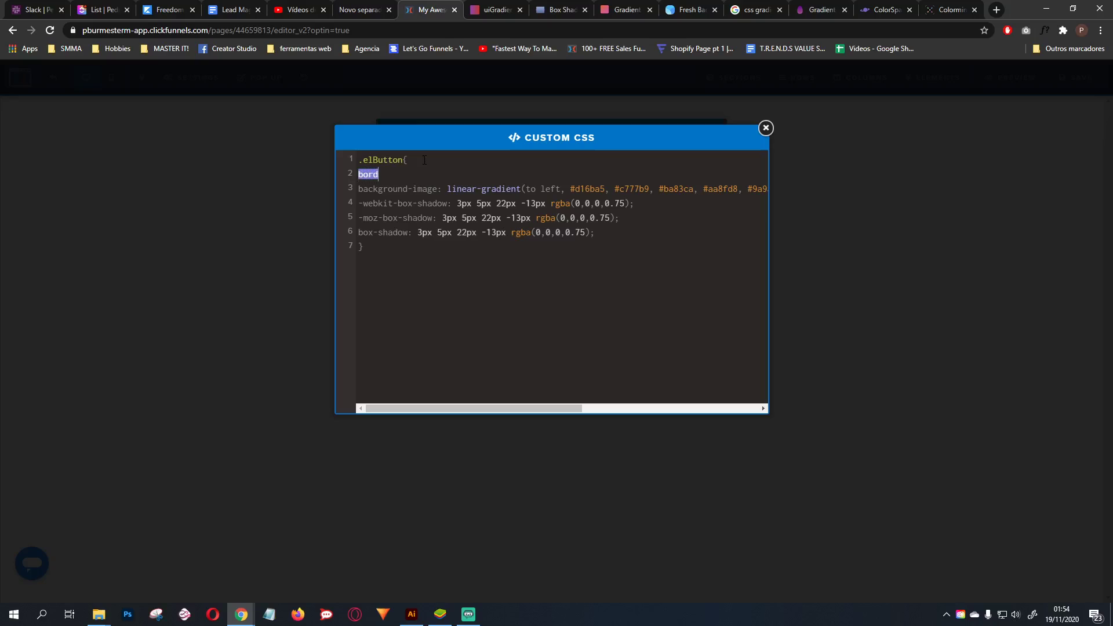
pyautogui.write('er')
pyautogui.write(': 0px !important')
pyautogui.press('BackSpace')
pyautogui.press('BackSpace')
pyautogui.press('BackSpace')
pyautogui.press('BackSpace')
pyautogui.press('BackSpace')
pyautogui.press('BackSpace')
pyautogui.press('BackSpace')
pyautogui.write('mpor')
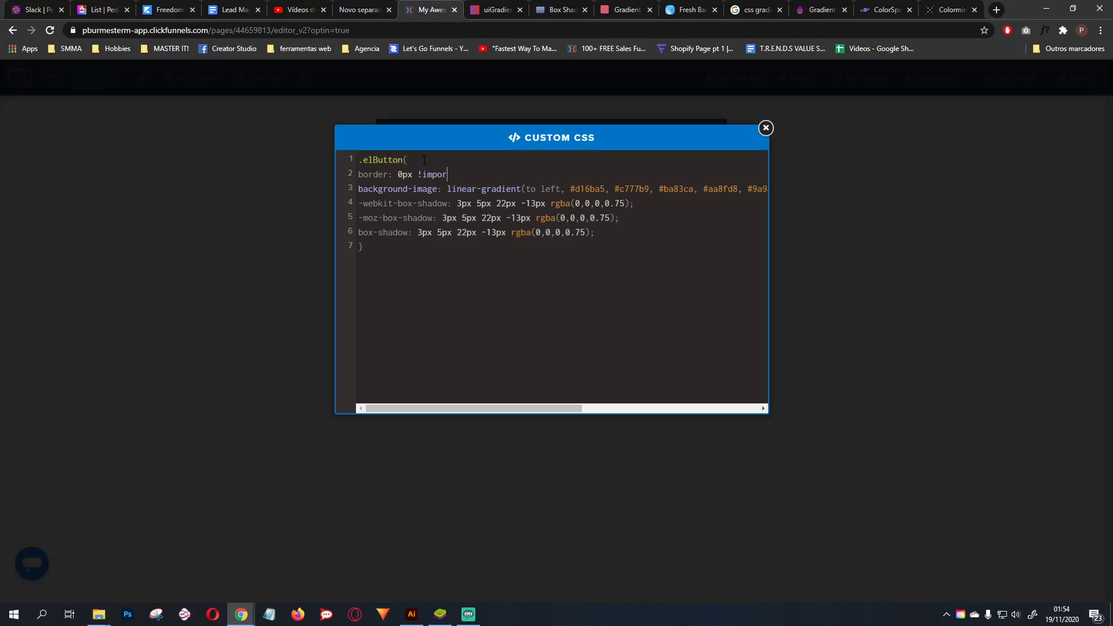
pyautogui.write('tant;')
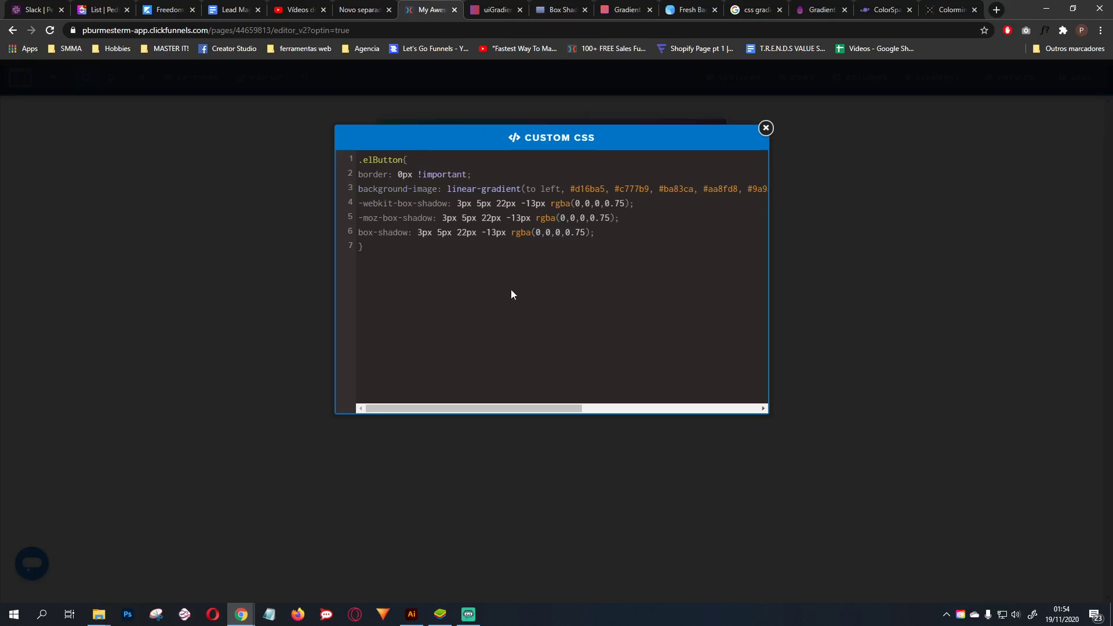
pyautogui.click(229, 264)
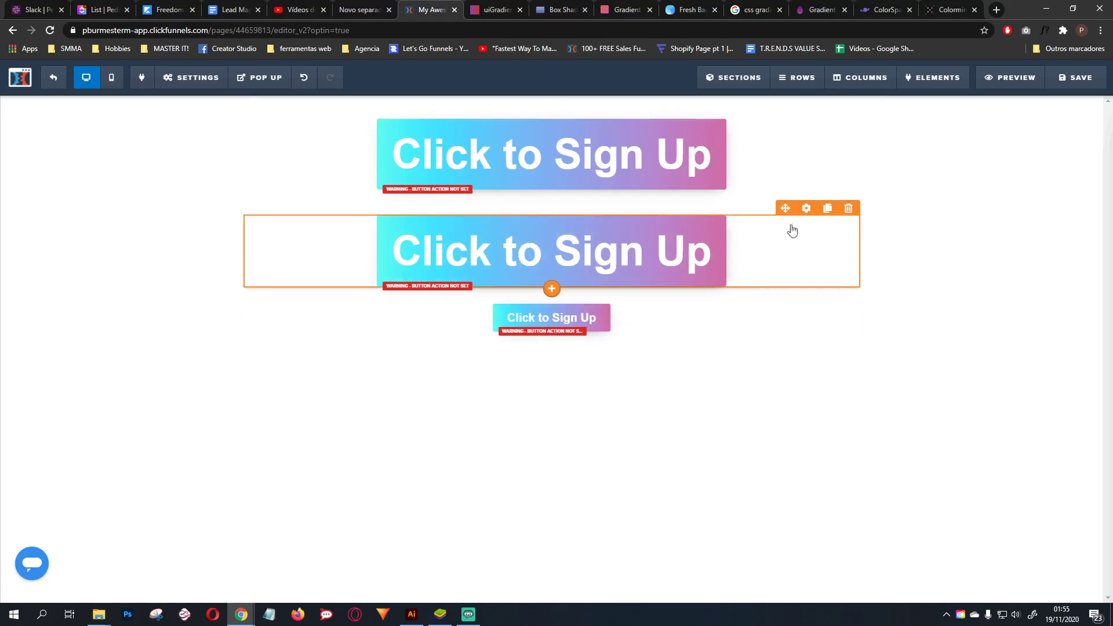
# Set the middle sign-up button's Advanced Corners option to 15px
pyautogui.click(808, 209)
pyautogui.click(1043, 141)
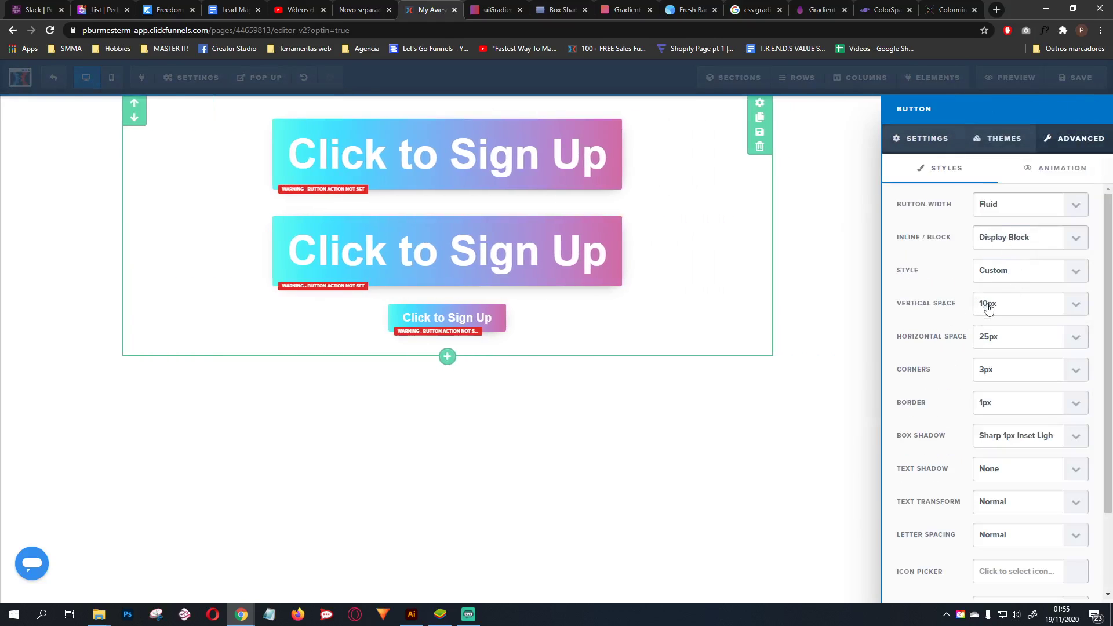
pyautogui.click(1012, 372)
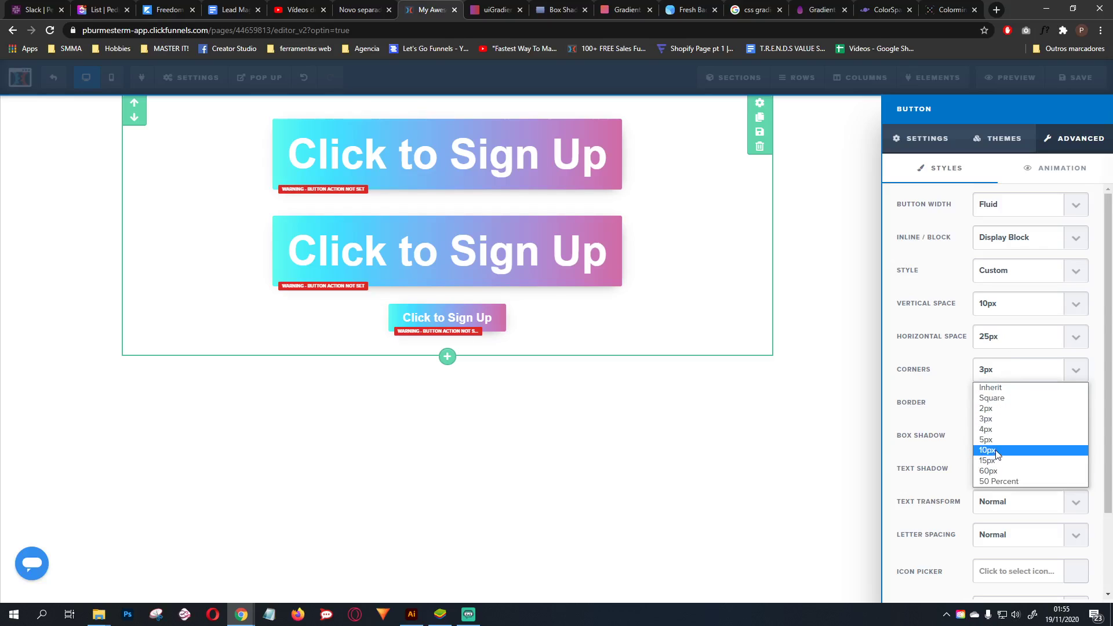
pyautogui.click(992, 450)
pyautogui.click(1012, 371)
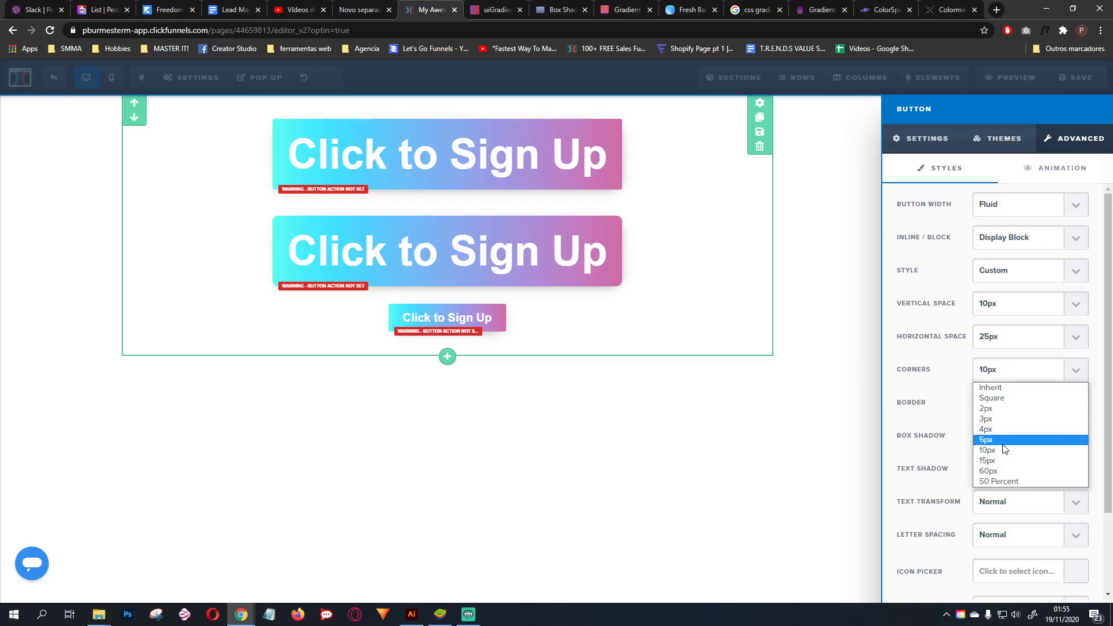
pyautogui.click(997, 467)
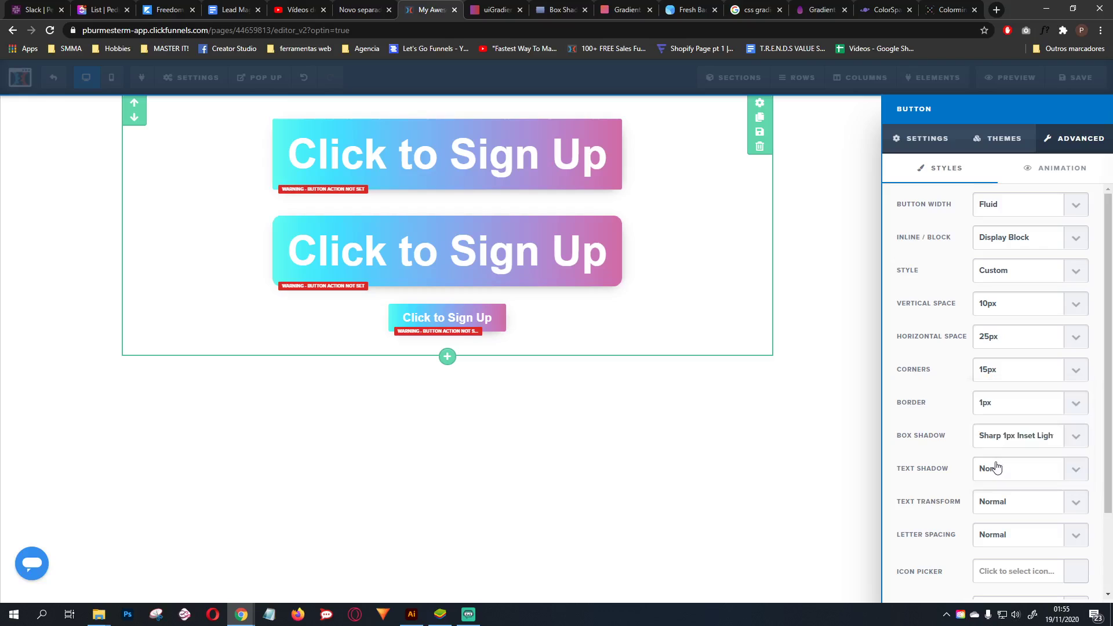
pyautogui.click(1006, 344)
pyautogui.click(837, 350)
pyautogui.click(708, 328)
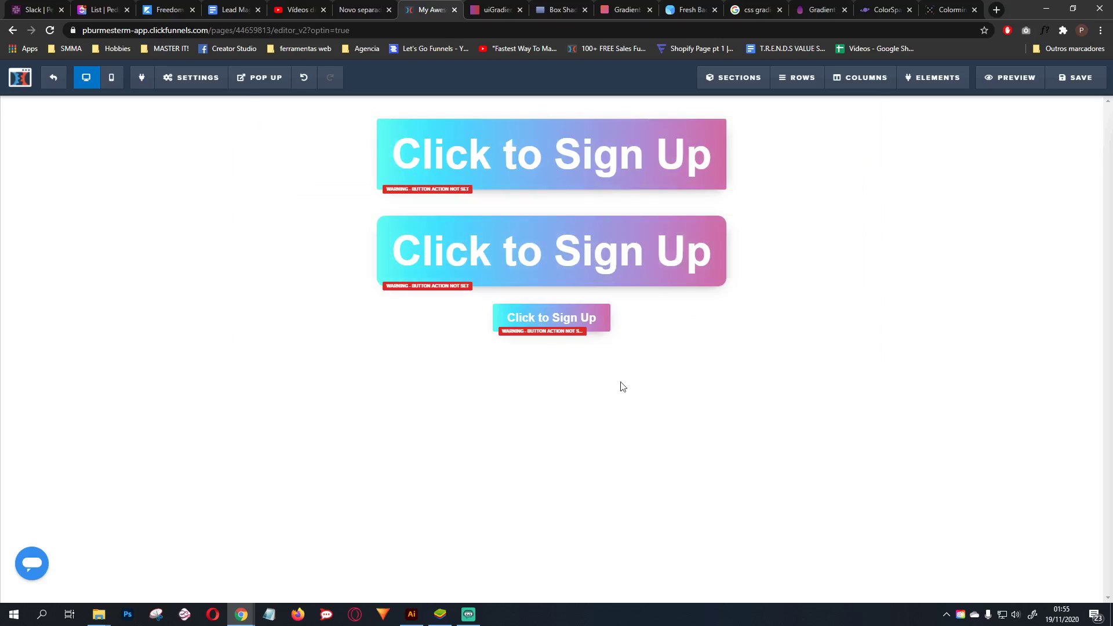
# Copy the CSS of the Obama's Resignation gradient card on Eggradients
pyautogui.click(885, 10)
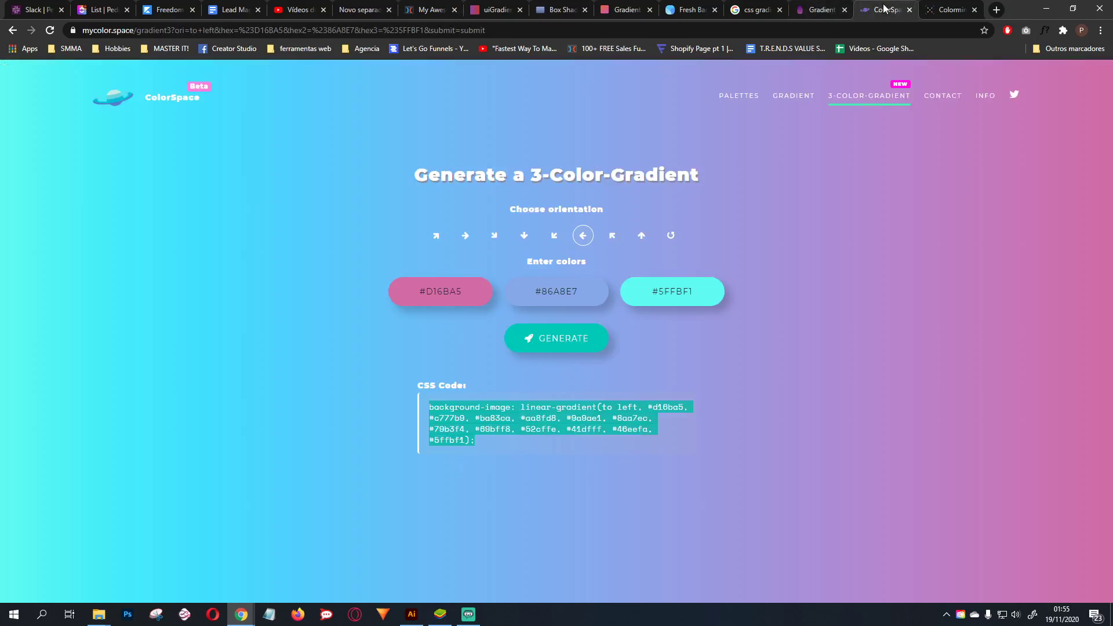
pyautogui.click(951, 9)
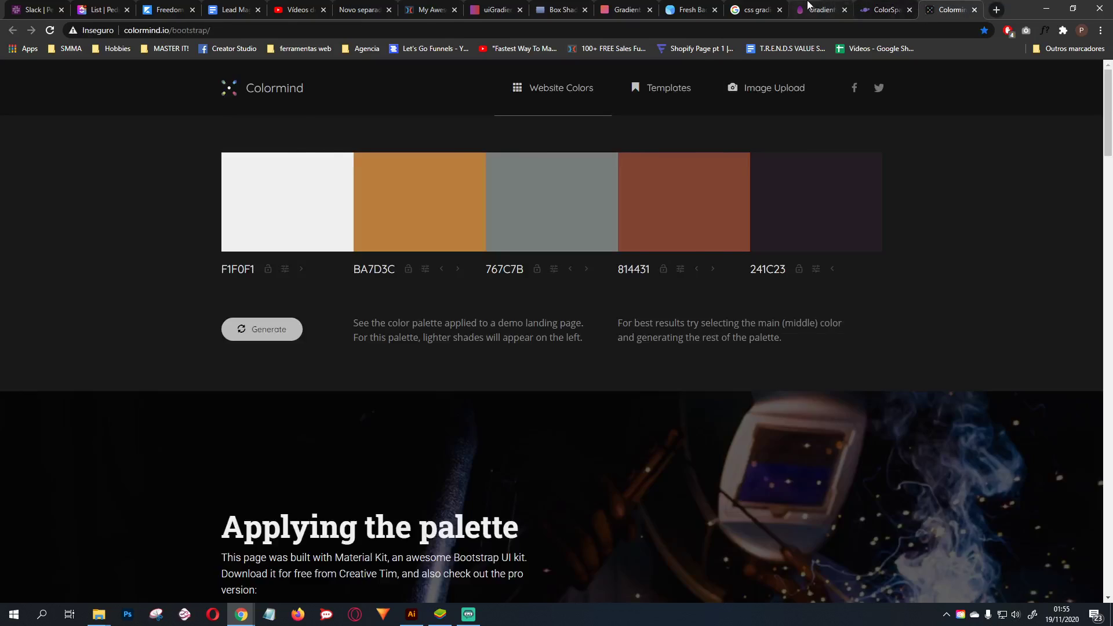
pyautogui.click(822, 10)
pyautogui.scroll(-4, 705, 398)
pyautogui.click(793, 381)
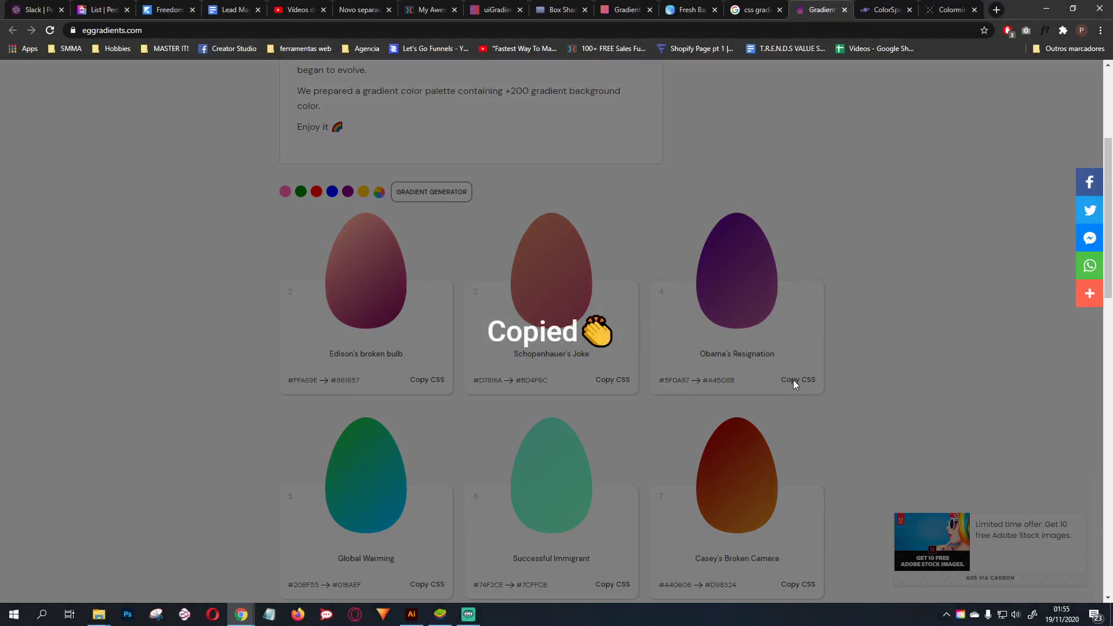
# Overwrite the old linear-gradient line in .elButton with the #a4508b to #5f0a87 gradient
pyautogui.click(429, 10)
pyautogui.moveTo(186, 77)
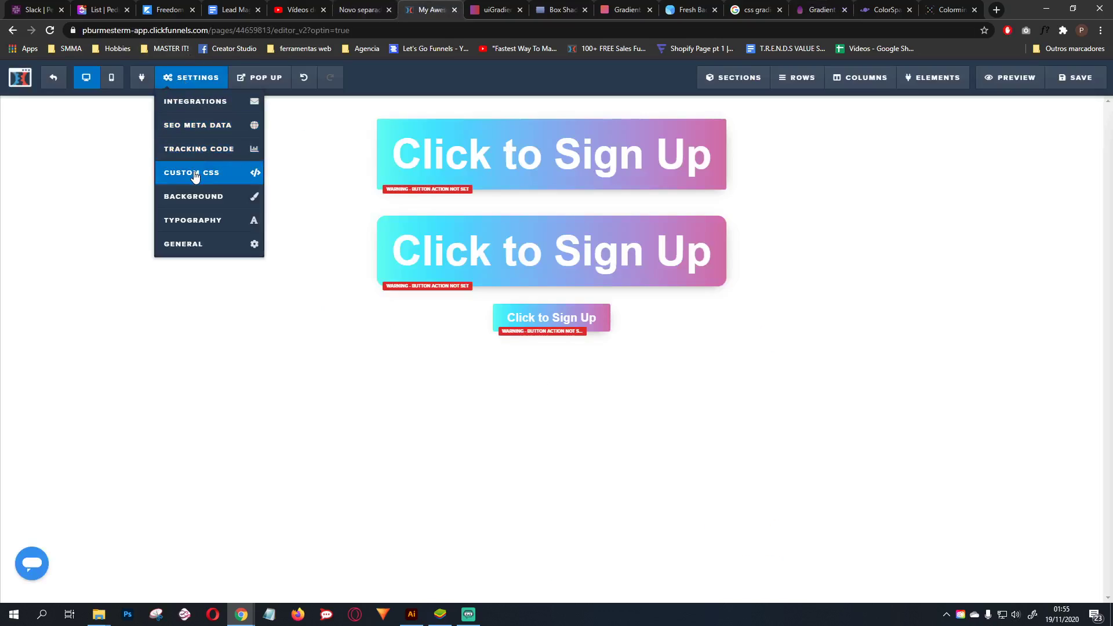
pyautogui.click(194, 171)
pyautogui.tripleClick(492, 186)
pyautogui.hotkey('ctrl', 'v')
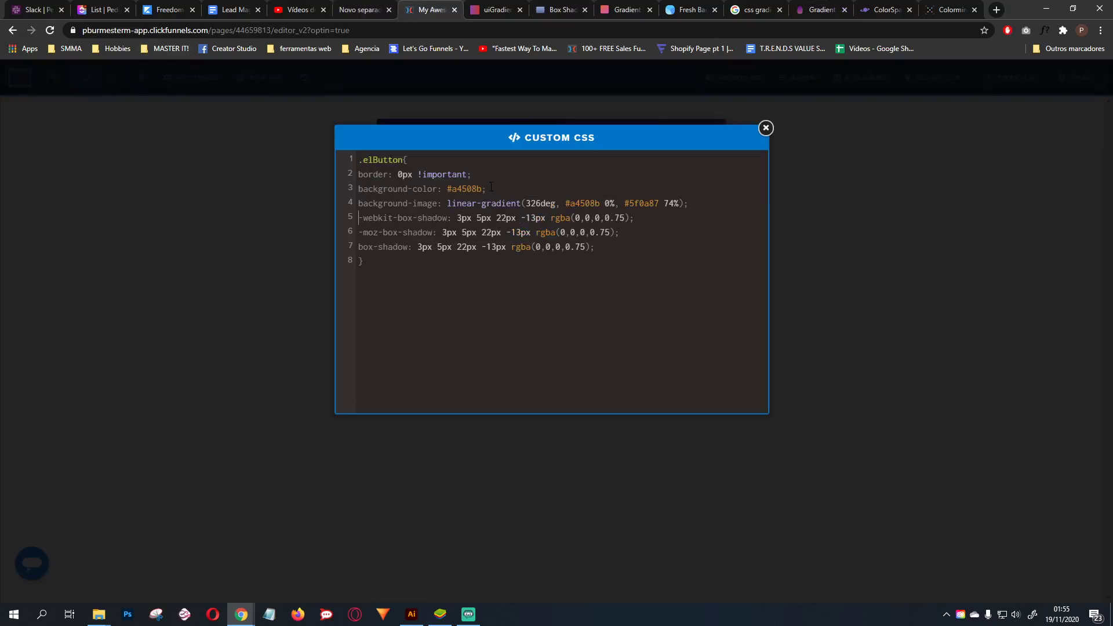
pyautogui.click(243, 263)
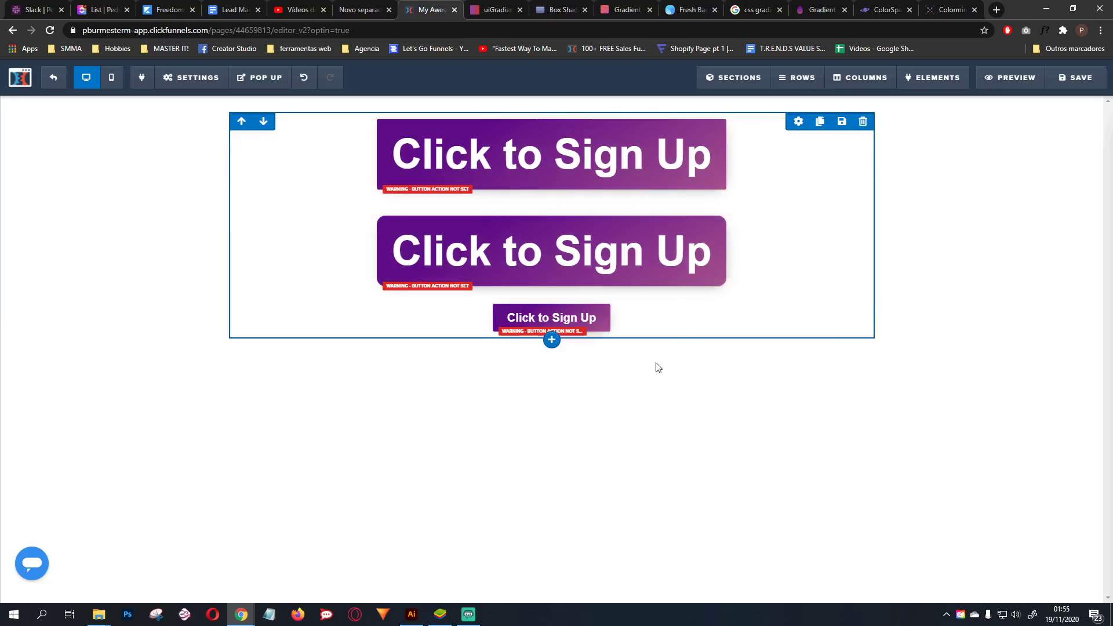